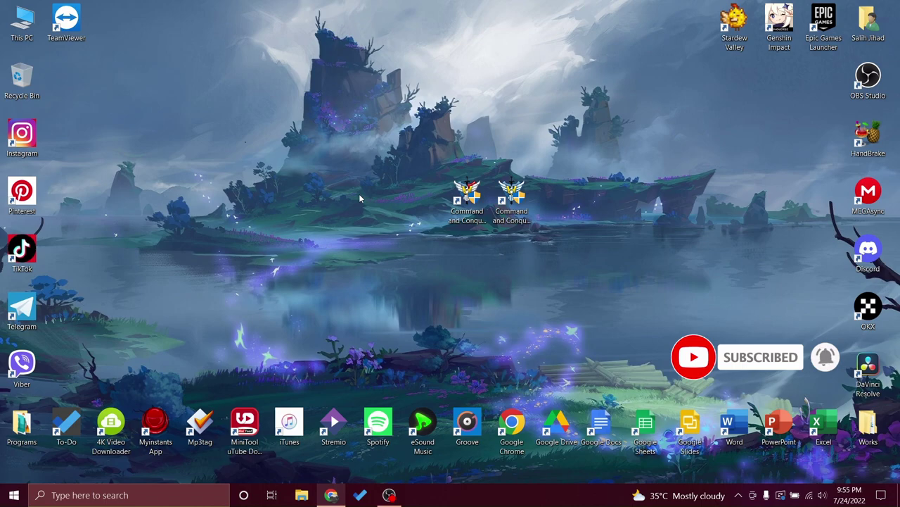
Select and deselect the two Command and Conquer shortcuts, then bring Chrome with C&C Online forward.
{"action": "left_click_drag", "start_coordinate": [576, 124], "coordinate": [447, 226]}
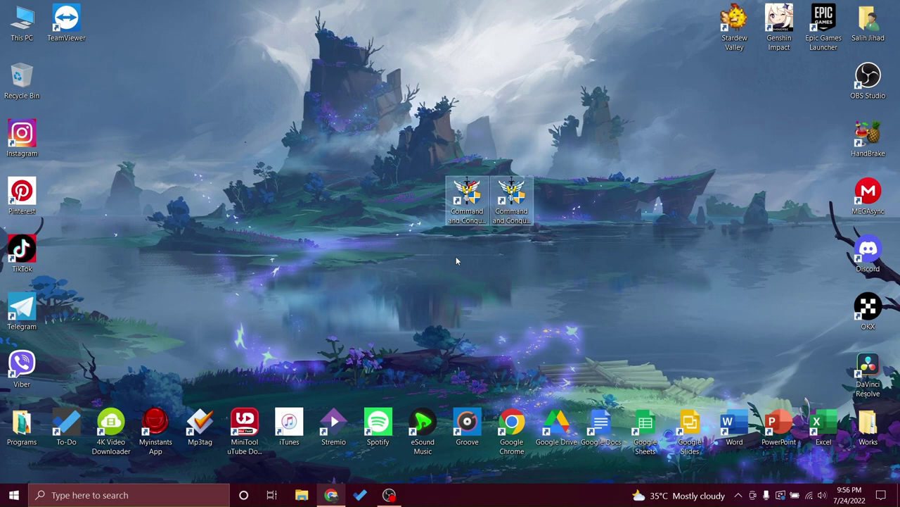
{"action": "left_click", "coordinate": [455, 260]}
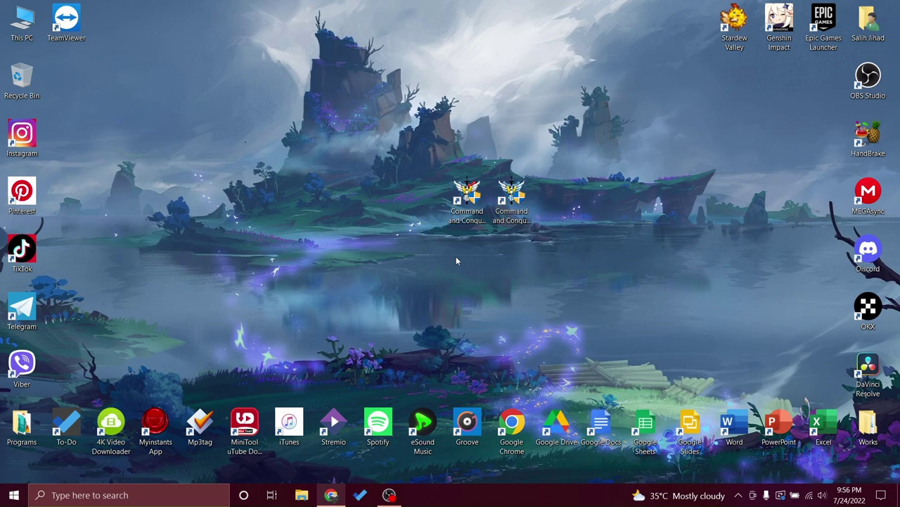
{"action": "left_click", "coordinate": [331, 496]}
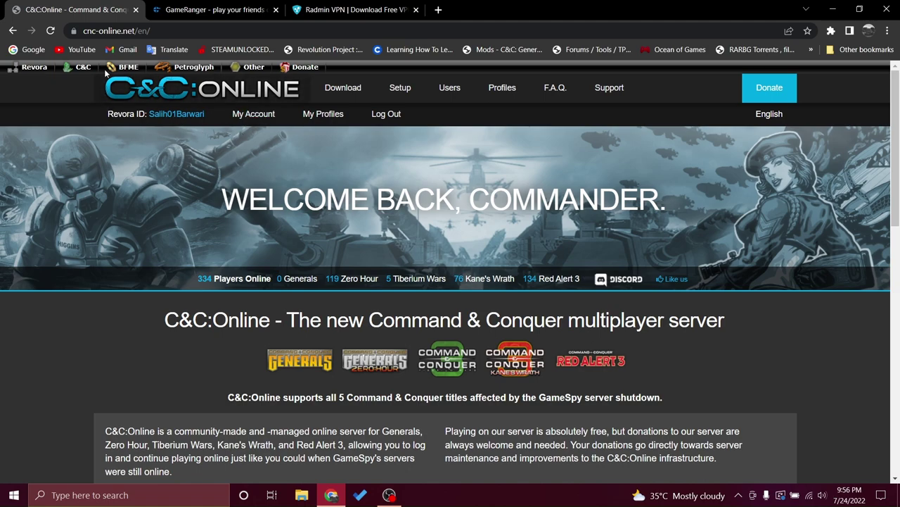
{"action": "left_click", "coordinate": [194, 7]}
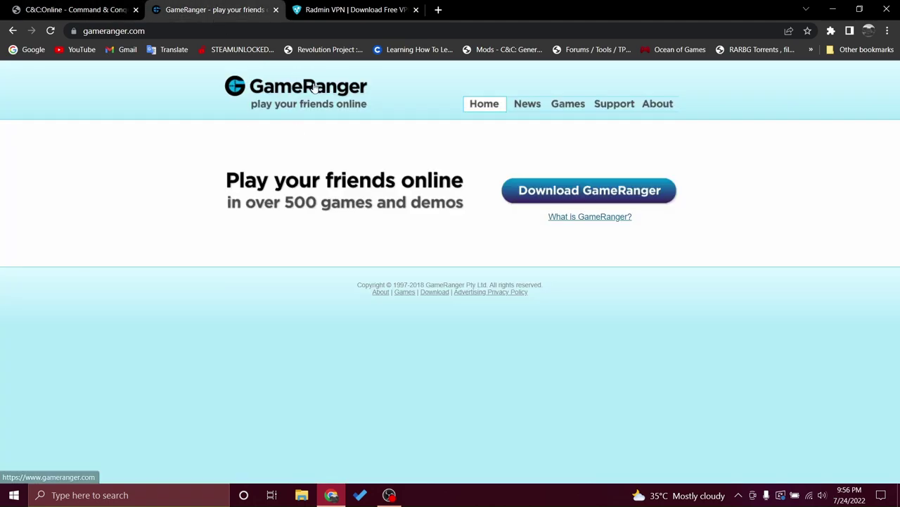
{"action": "left_click", "coordinate": [324, 7]}
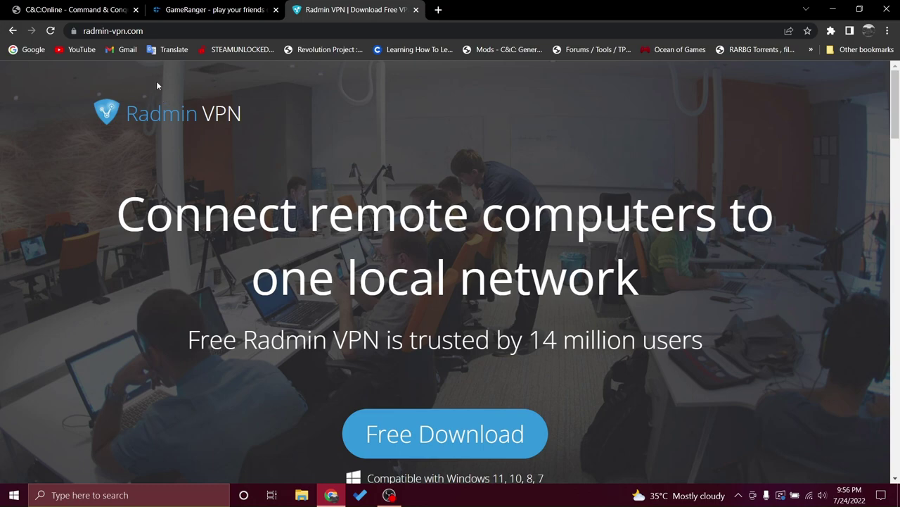
{"action": "left_click_drag", "start_coordinate": [125, 112], "coordinate": [244, 111]}
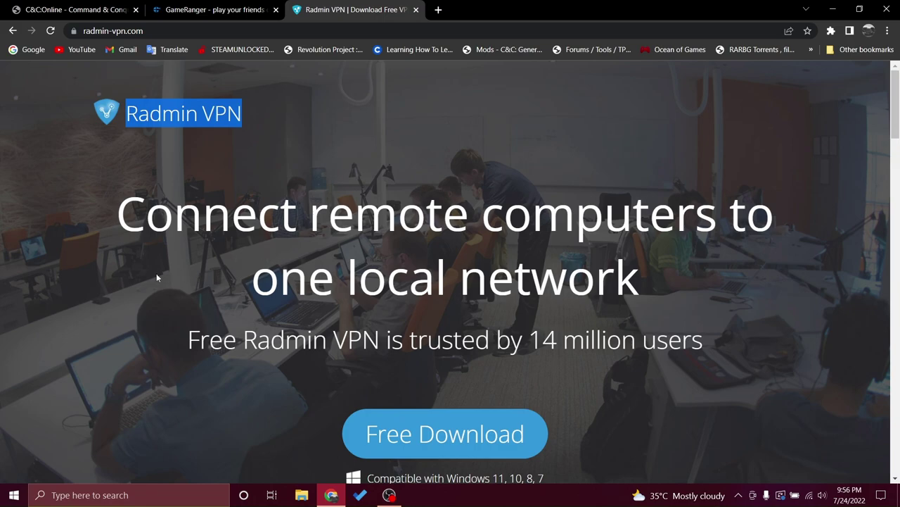
{"action": "left_click", "coordinate": [321, 167]}
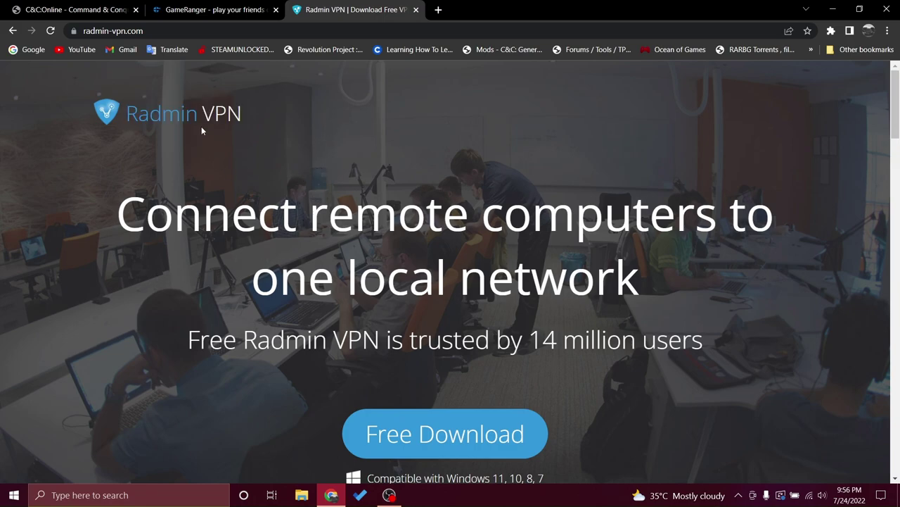
{"action": "left_click", "coordinate": [217, 10]}
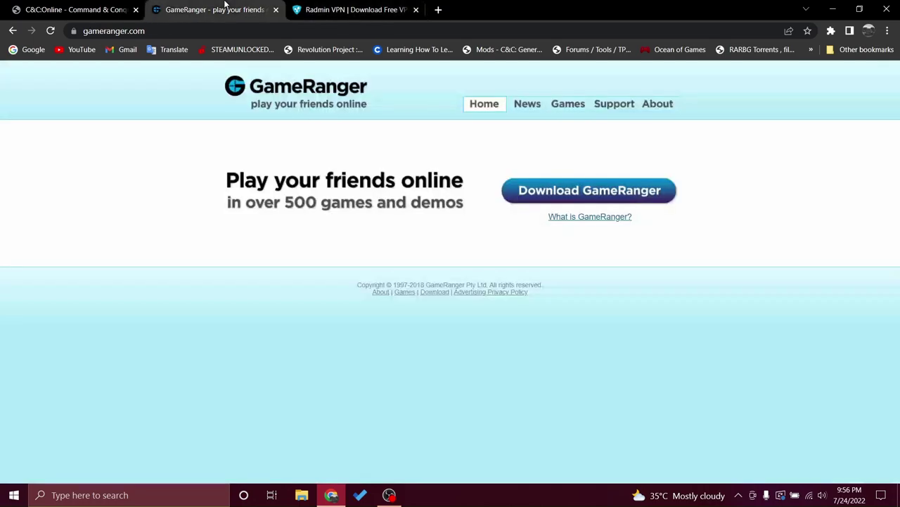
{"action": "key", "text": "ctrl+shift+Tab"}
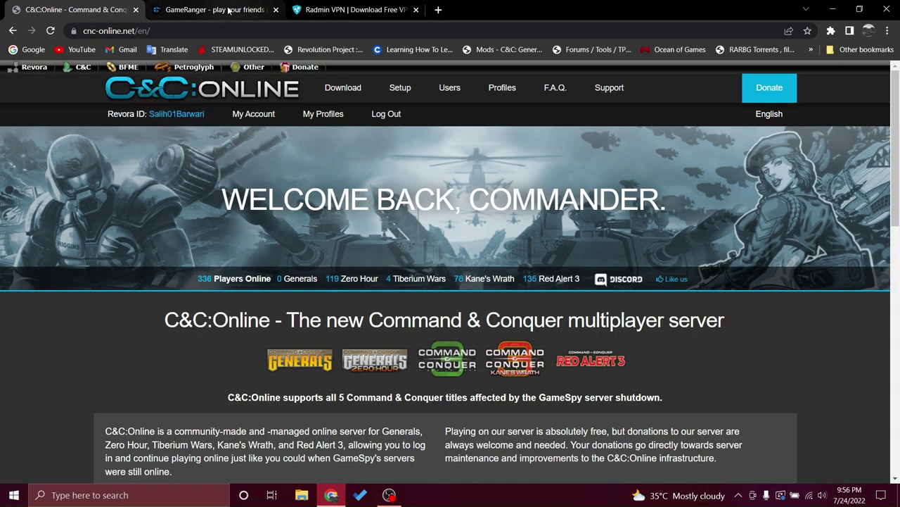
Flip through the open website tabs and return to the C&C Online page.
{"action": "left_click", "coordinate": [244, 9]}
{"action": "left_click", "coordinate": [299, 9]}
{"action": "left_click", "coordinate": [107, 11]}
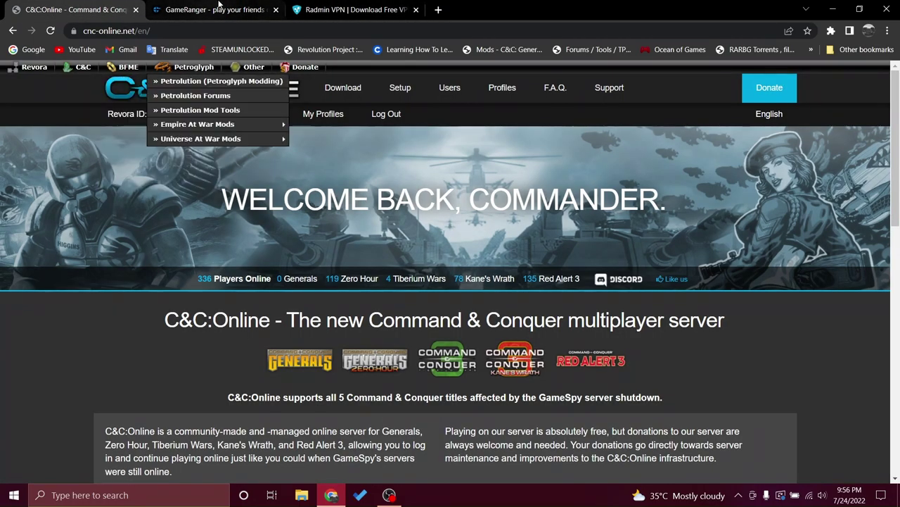
{"action": "key", "text": "ctrl+shift+Tab"}
{"action": "key", "text": "ctrl+shift+Tab"}
{"action": "key", "text": "ctrl+Tab"}
{"action": "left_click", "coordinate": [79, 7]}
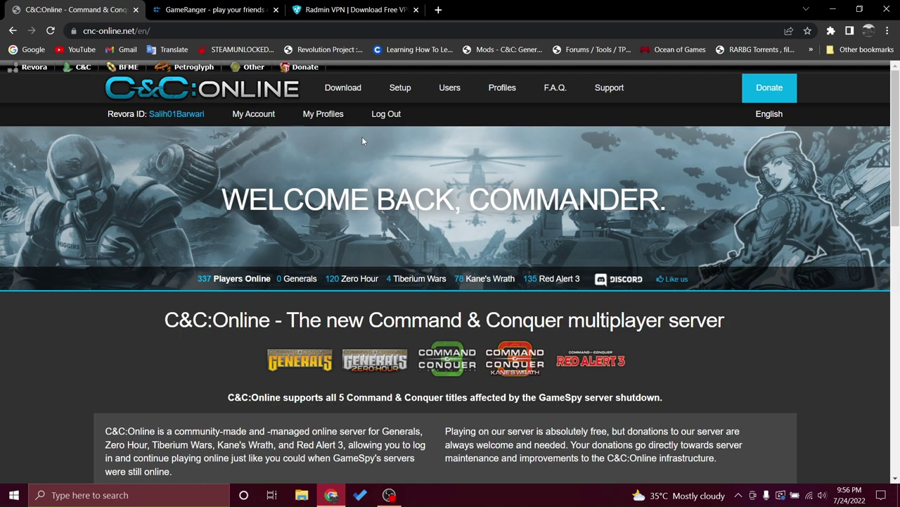
Minimize Chrome and refresh the Windows desktop.
{"action": "left_click", "coordinate": [833, 9]}
{"action": "right_click", "coordinate": [629, 142]}
{"action": "left_click", "coordinate": [688, 180]}
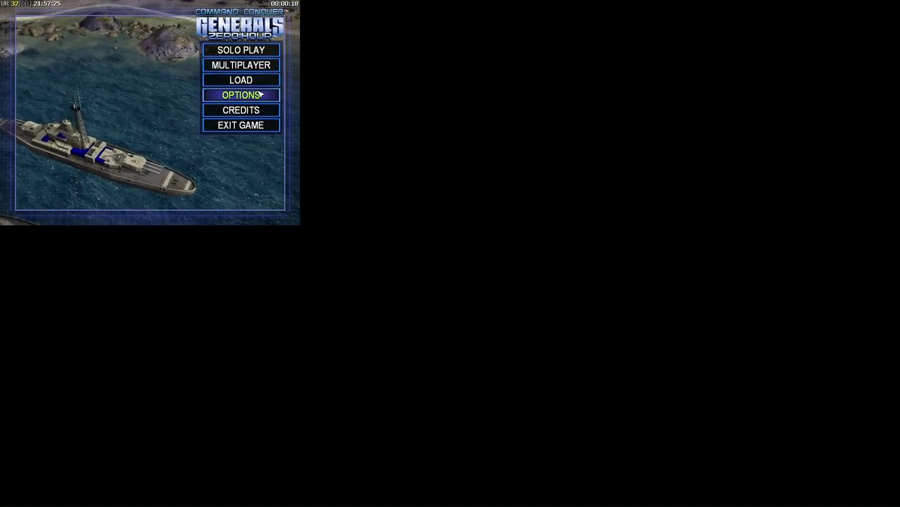
Keep the game resolution at 1920x1080 in Options.
{"action": "left_click", "coordinate": [258, 94]}
{"action": "left_click", "coordinate": [106, 53]}
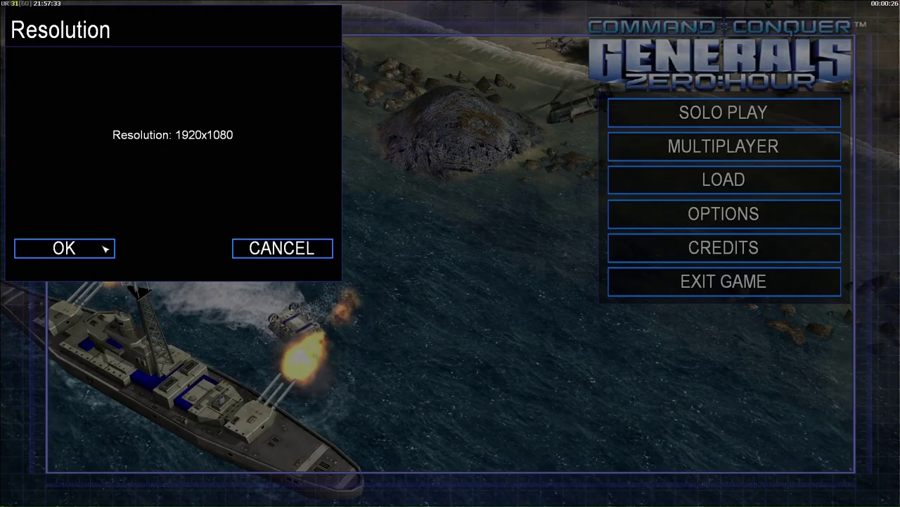
{"action": "left_click", "coordinate": [64, 247]}
Set the Online IP to 192.168.100.3 and save the options.
{"action": "left_click", "coordinate": [689, 211]}
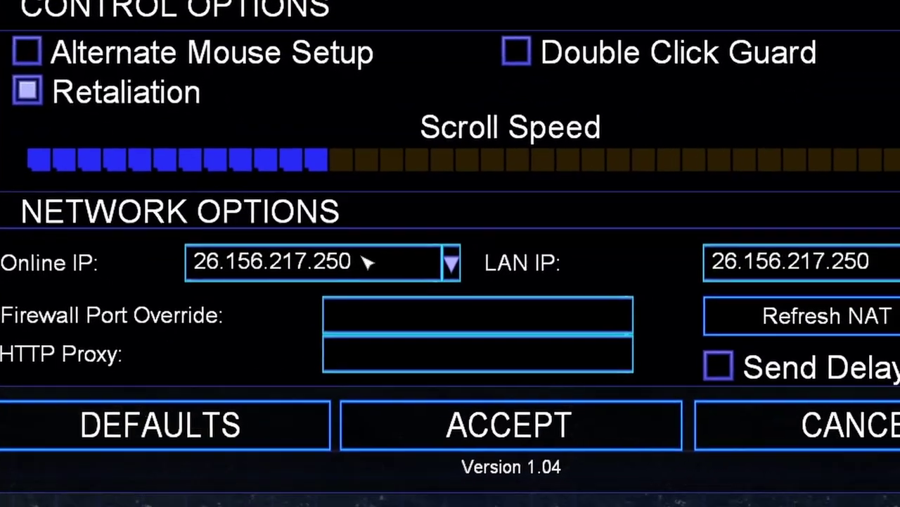
{"action": "left_click", "coordinate": [398, 303]}
{"action": "left_click", "coordinate": [199, 304]}
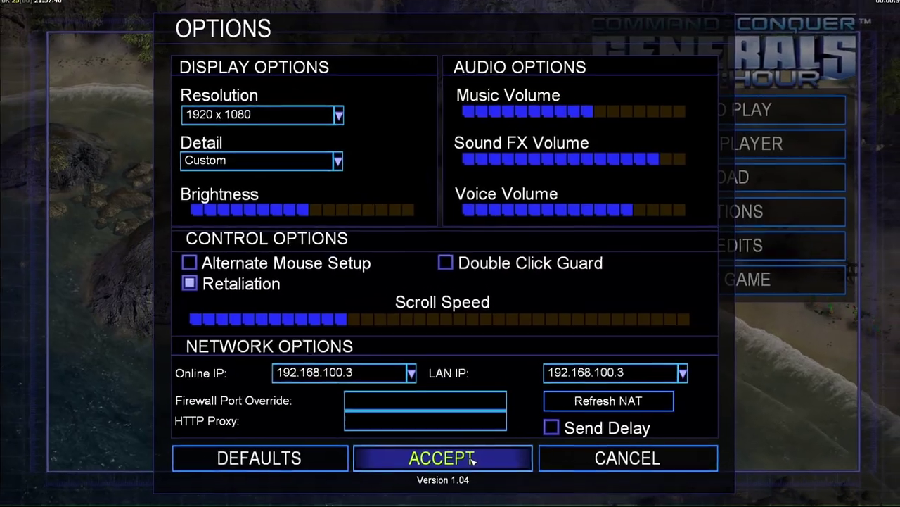
{"action": "left_click", "coordinate": [472, 459]}
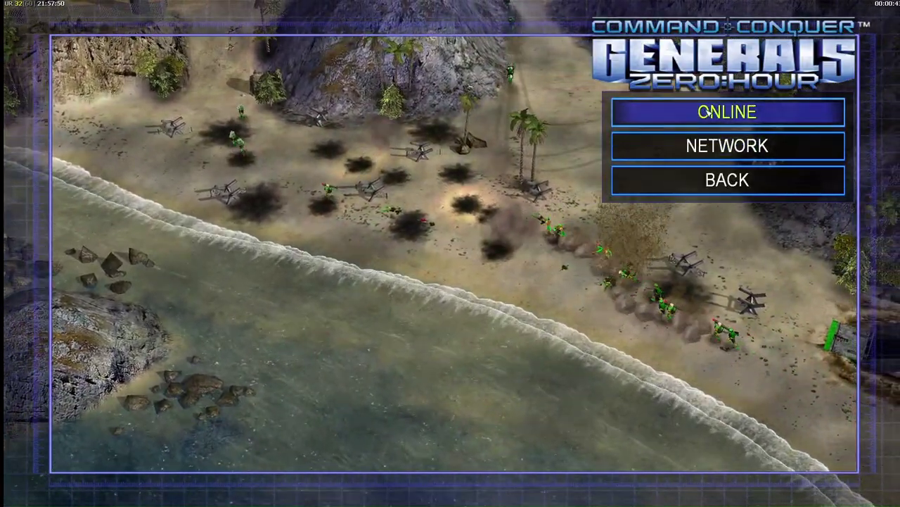
Open the online log-in form and enter the account e-mail, fixing a typo.
{"action": "left_click", "coordinate": [707, 116]}
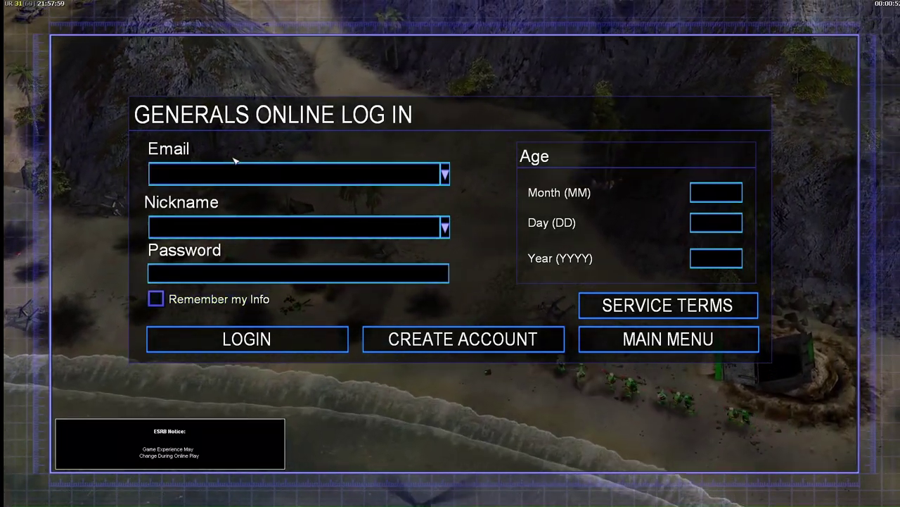
{"action": "left_click", "coordinate": [296, 175]}
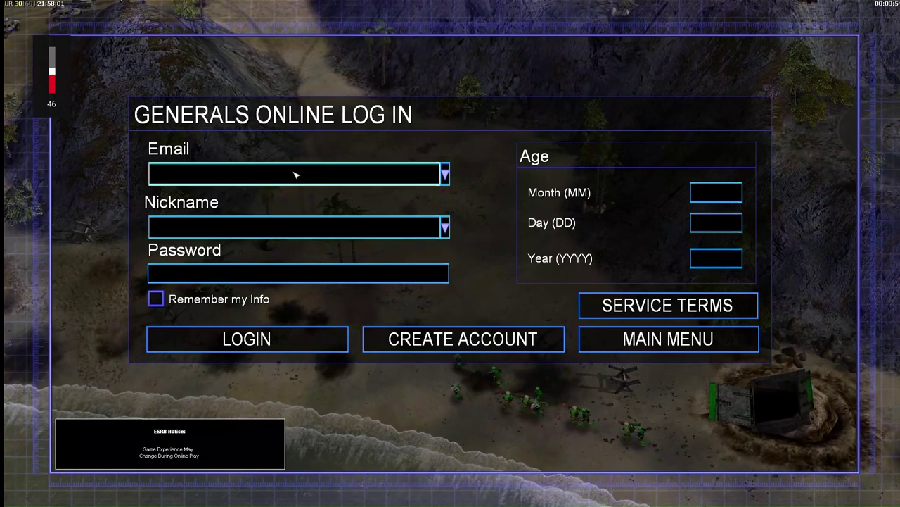
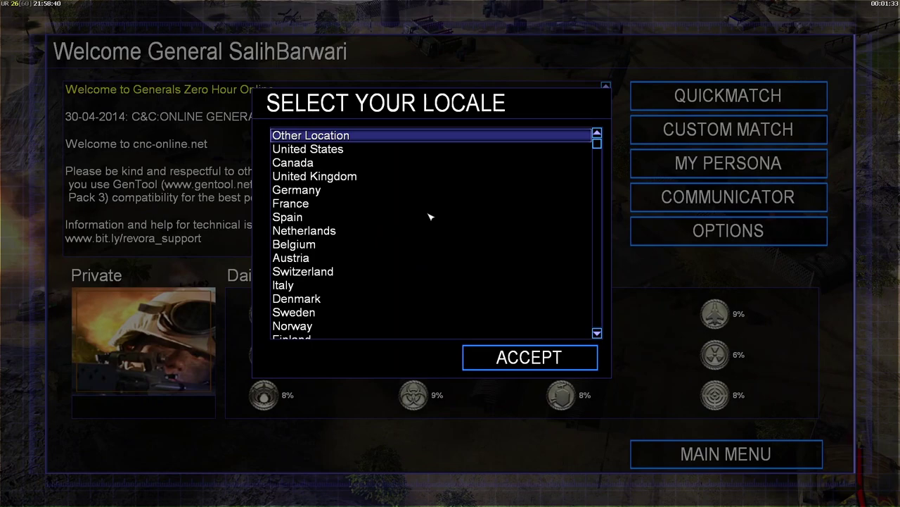
Accept Other Location as the online locale.
{"action": "scroll", "coordinate": [427, 188], "scroll_direction": "down", "scroll_amount": 5}
{"action": "scroll", "coordinate": [428, 187], "scroll_direction": "up", "scroll_amount": 5}
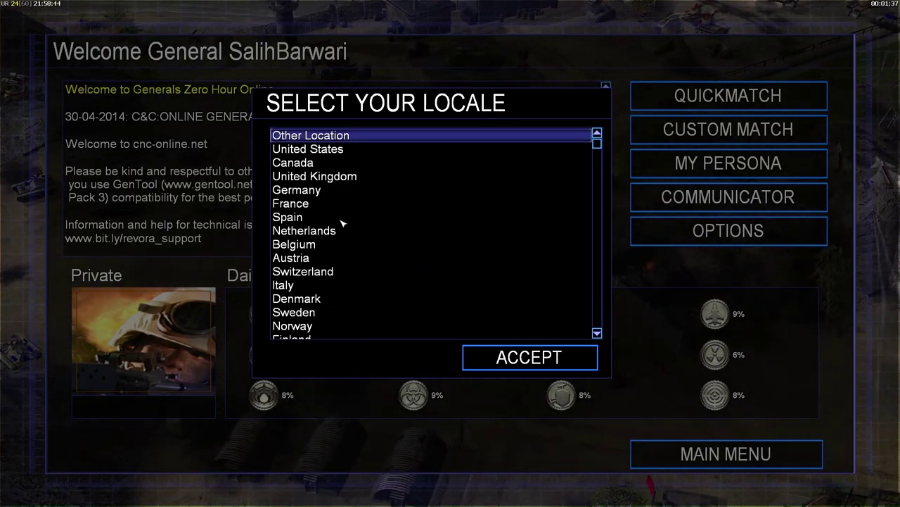
{"action": "scroll", "coordinate": [343, 223], "scroll_direction": "down", "scroll_amount": 14}
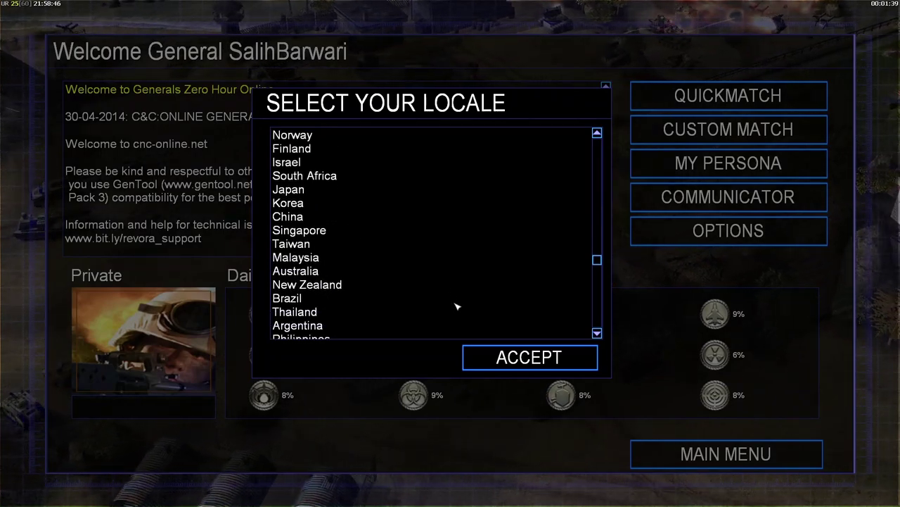
{"action": "scroll", "coordinate": [329, 284], "scroll_direction": "up", "scroll_amount": 14}
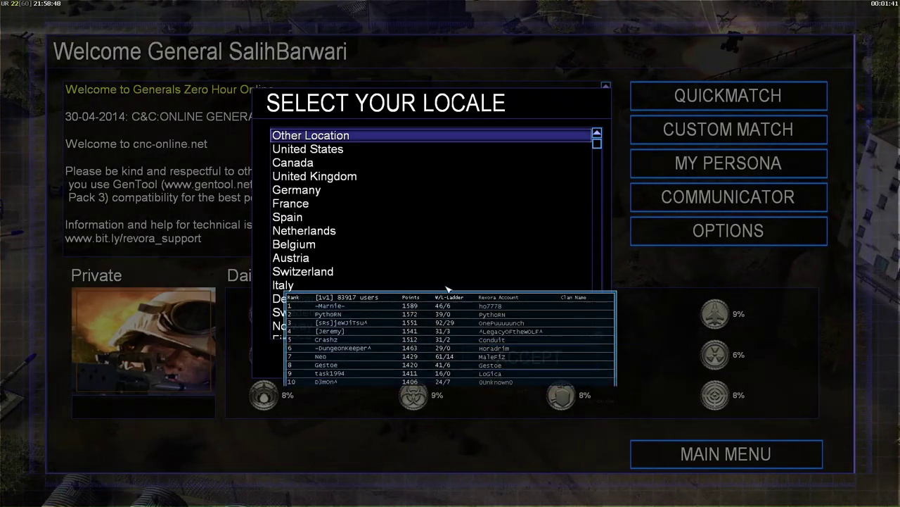
{"action": "left_click", "coordinate": [553, 363]}
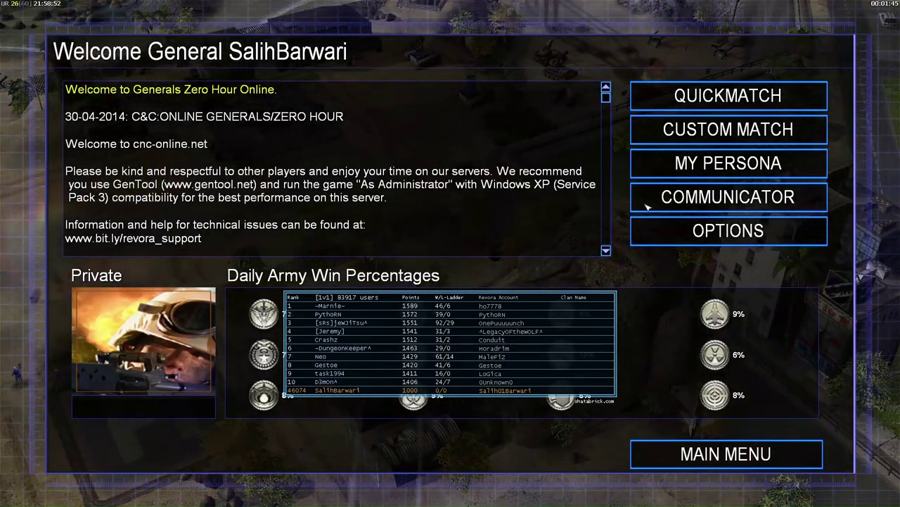
Enter the custom match lobby, join the 2 vs 2 room and reopen the room list.
{"action": "left_click", "coordinate": [775, 124]}
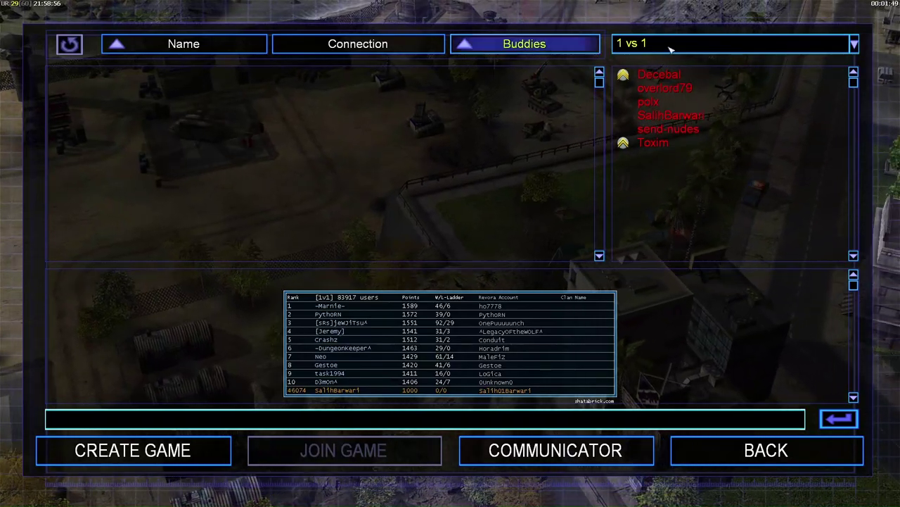
{"action": "left_click", "coordinate": [670, 45]}
{"action": "left_click", "coordinate": [637, 76]}
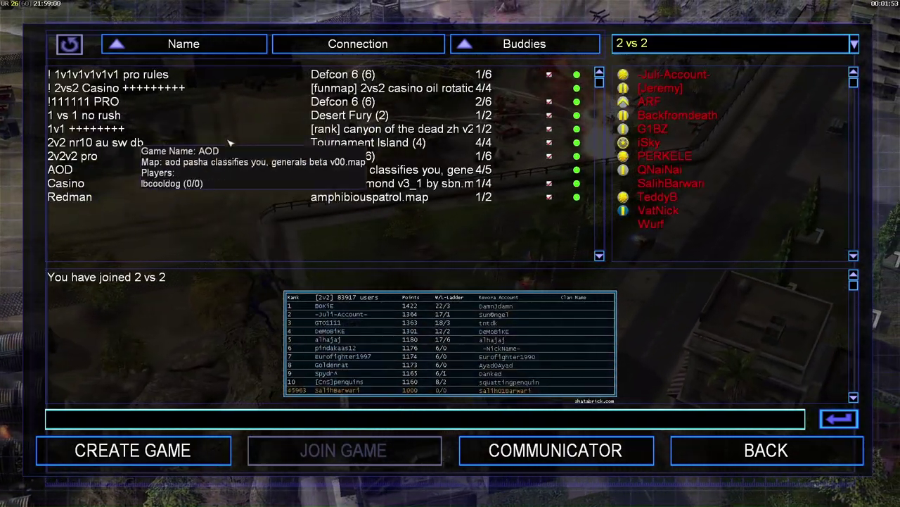
{"action": "mouse_move", "coordinate": [163, 91]}
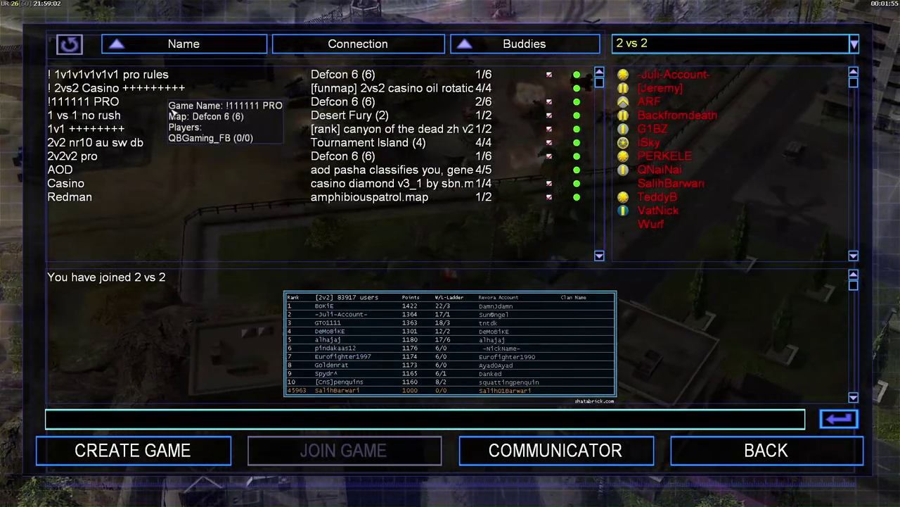
{"action": "left_click", "coordinate": [658, 44]}
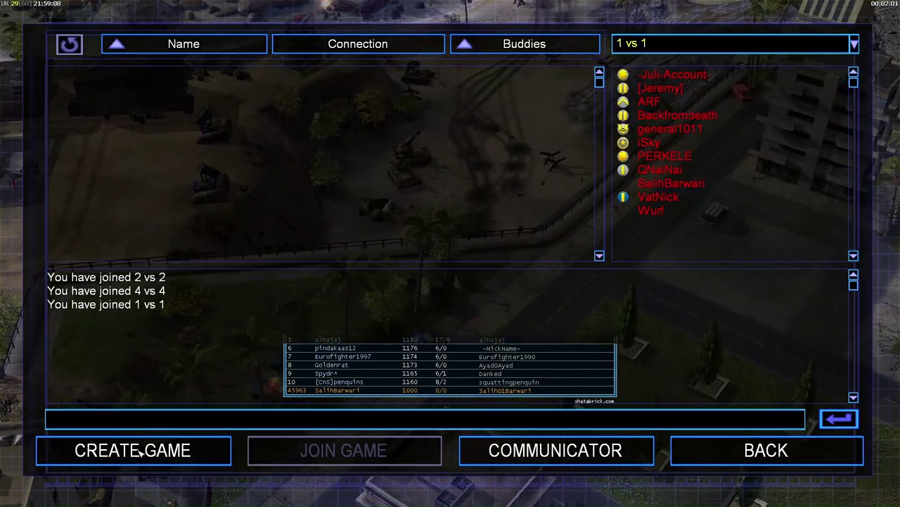
Open and close the buddies list, then leave the lobby and exit the game.
{"action": "left_click", "coordinate": [570, 451]}
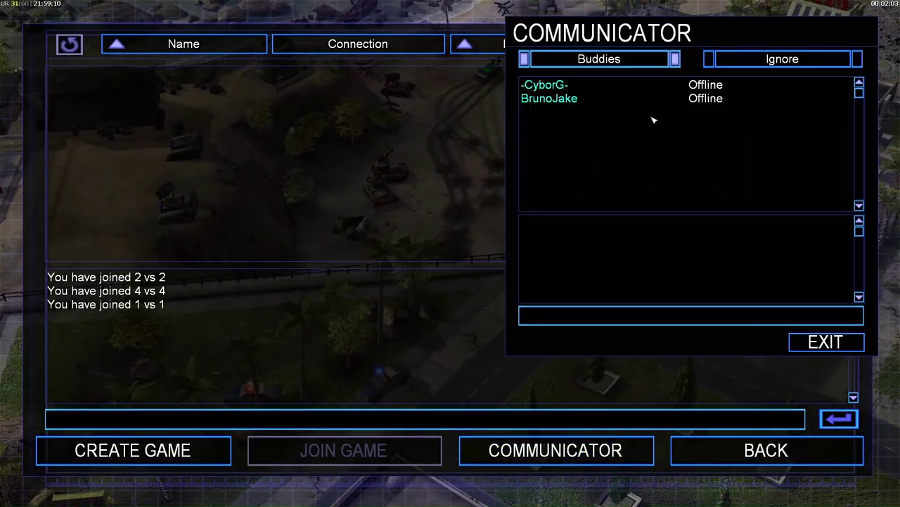
{"action": "left_click", "coordinate": [824, 342]}
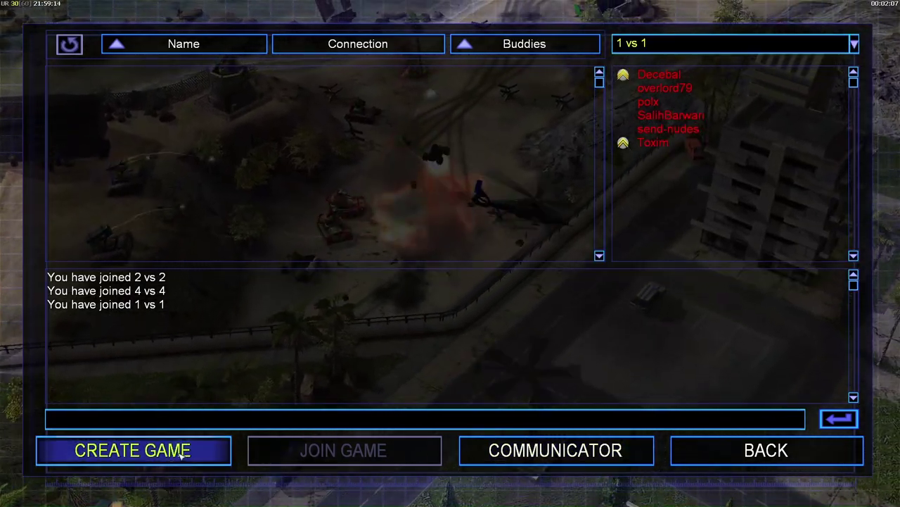
{"action": "left_click", "coordinate": [704, 454]}
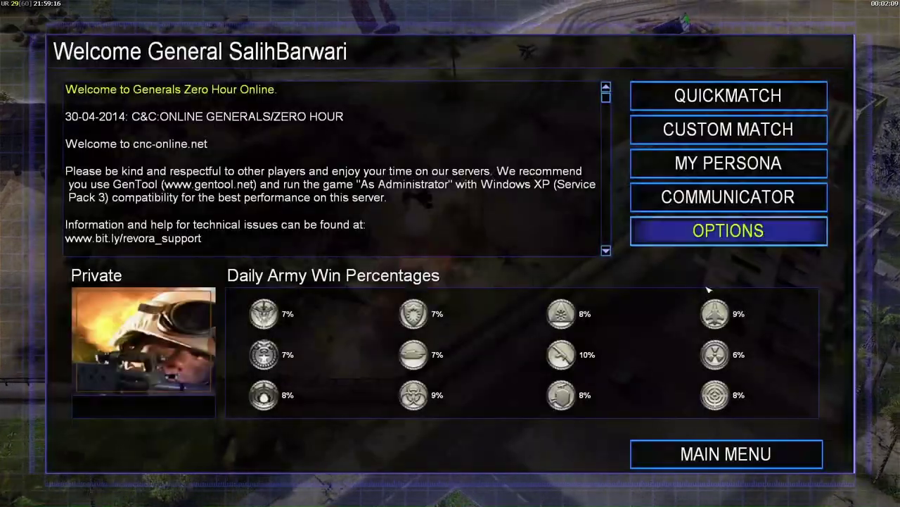
{"action": "left_click", "coordinate": [726, 451]}
{"action": "left_click", "coordinate": [739, 283]}
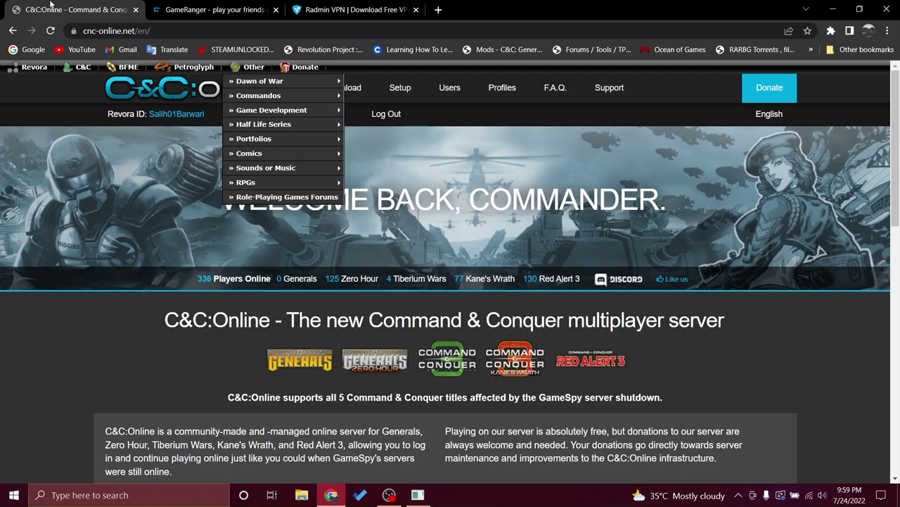
Close the C&C Online tab, then download and install GameRanger from GameRangerSetup.exe.
{"action": "left_click", "coordinate": [136, 9]}
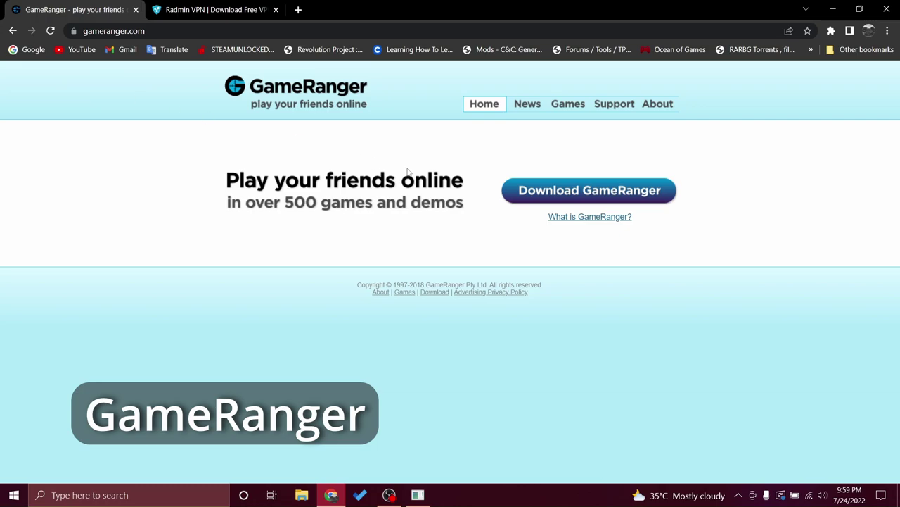
{"action": "left_click", "coordinate": [570, 192]}
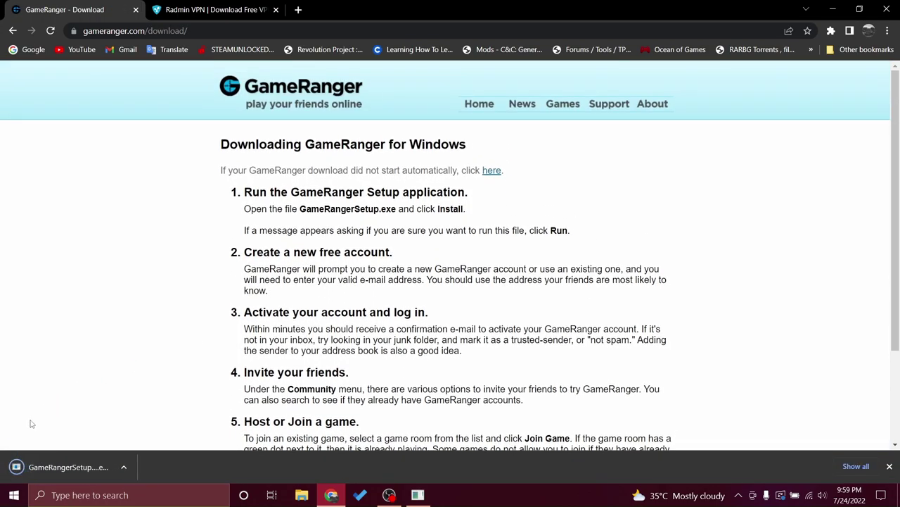
{"action": "left_click", "coordinate": [67, 467]}
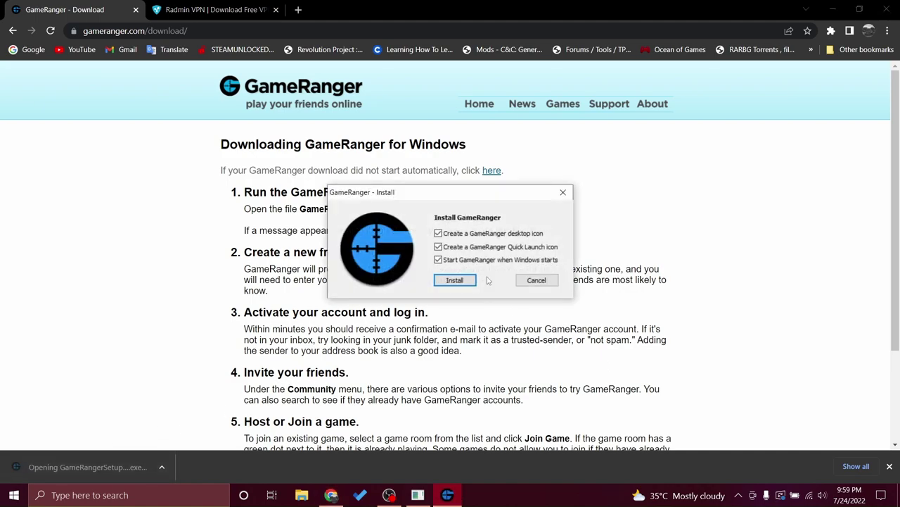
{"action": "left_click", "coordinate": [458, 280]}
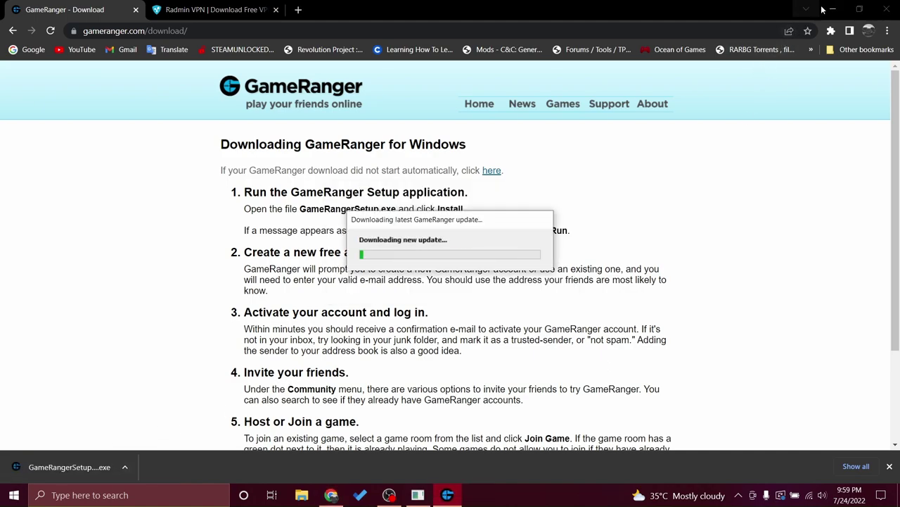
Minimize Chrome and the GenTool updater console.
{"action": "left_click", "coordinate": [832, 9]}
{"action": "left_click", "coordinate": [419, 69]}
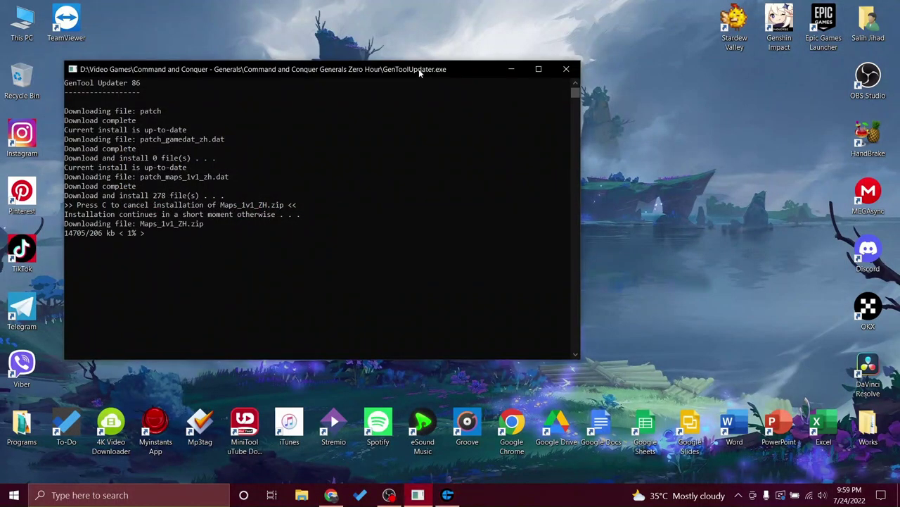
{"action": "left_click", "coordinate": [512, 69]}
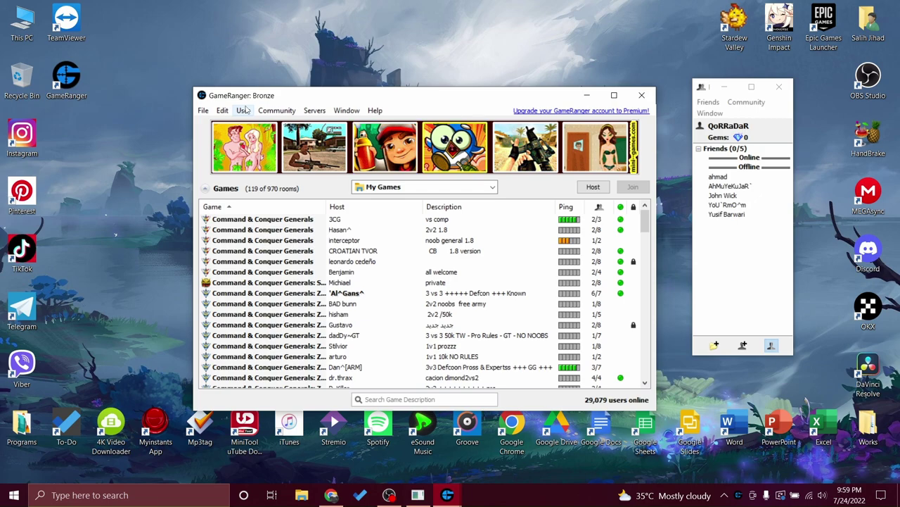
Move the GameRanger window up and host a Command & Conquer Generals: Zero Hour room.
{"action": "scroll", "coordinate": [346, 267], "scroll_direction": "down", "scroll_amount": 2}
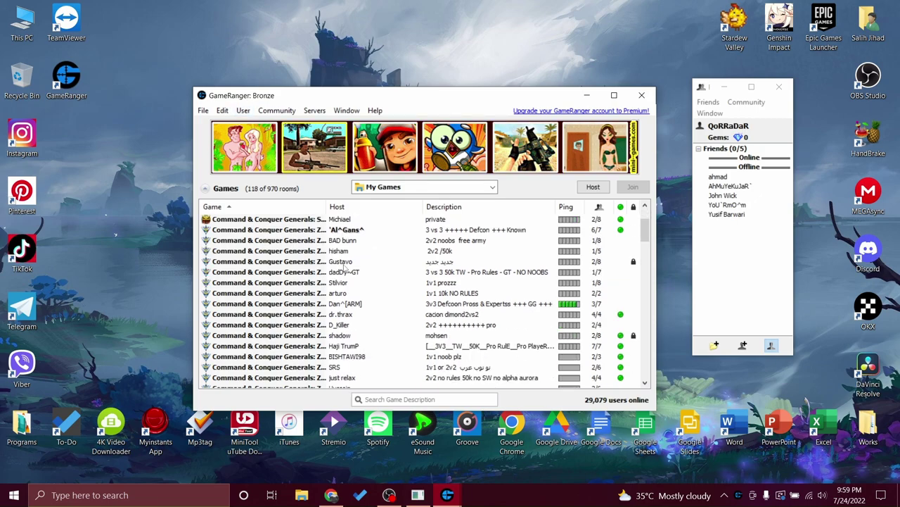
{"action": "scroll", "coordinate": [346, 268], "scroll_direction": "up", "scroll_amount": 2}
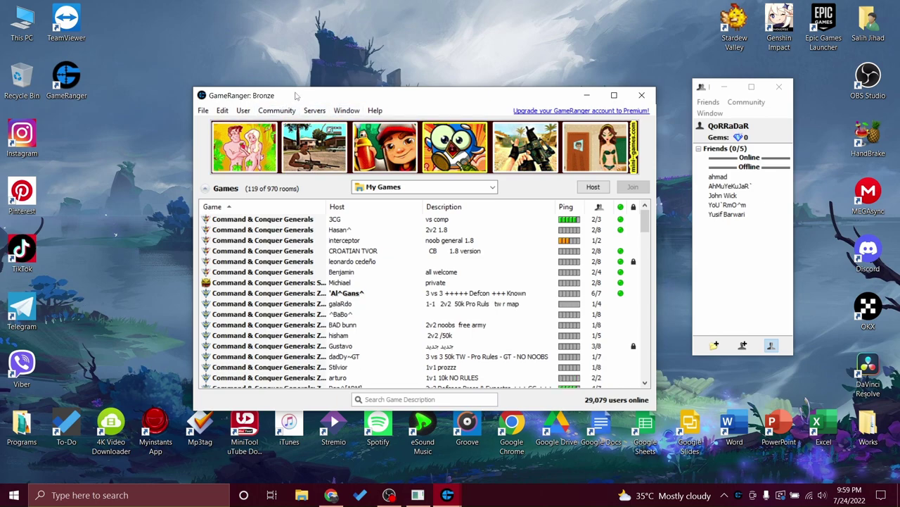
{"action": "left_click_drag", "start_coordinate": [295, 95], "coordinate": [294, 69]}
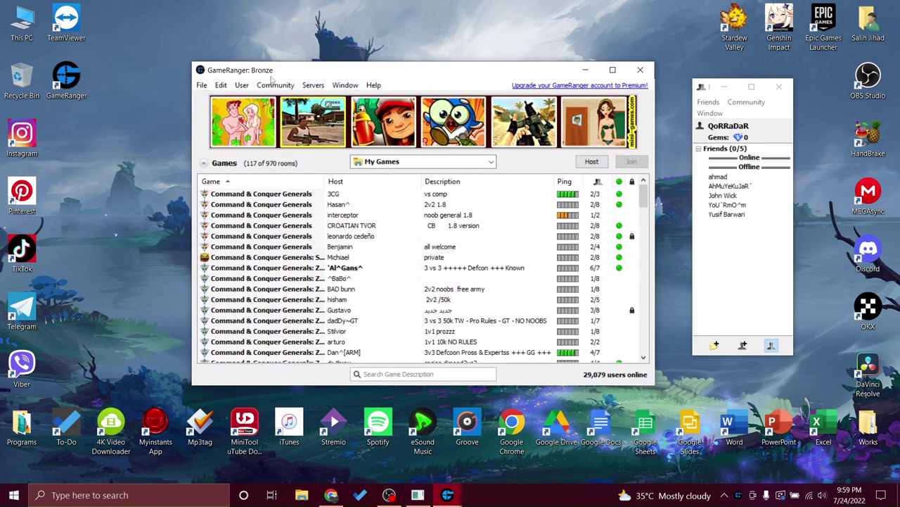
{"action": "left_click", "coordinate": [592, 161]}
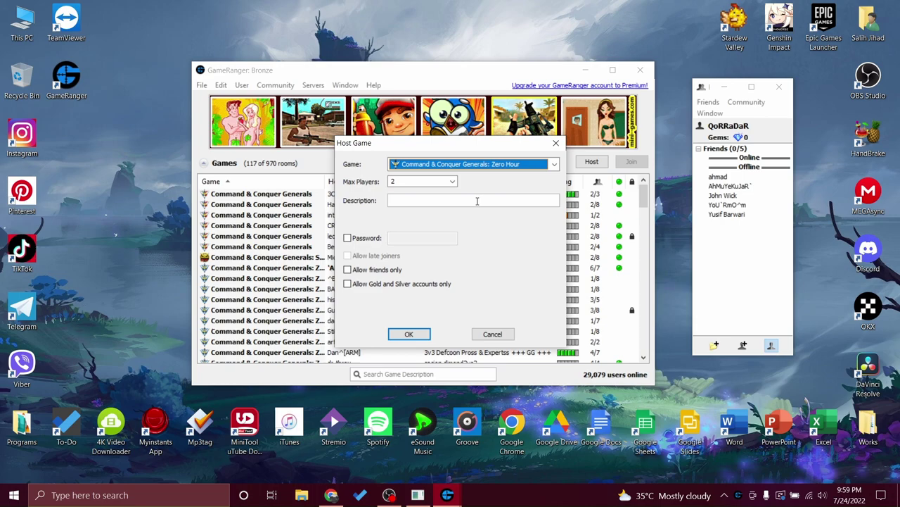
{"action": "left_click", "coordinate": [492, 164]}
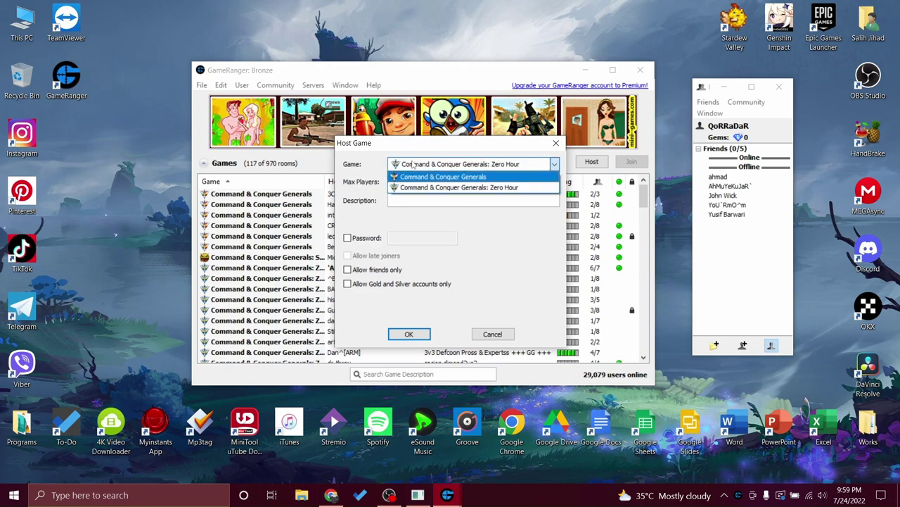
{"action": "left_click", "coordinate": [457, 187]}
Limit the room to 2 players, leaving password and friends-only unchecked.
{"action": "left_click", "coordinate": [422, 182]}
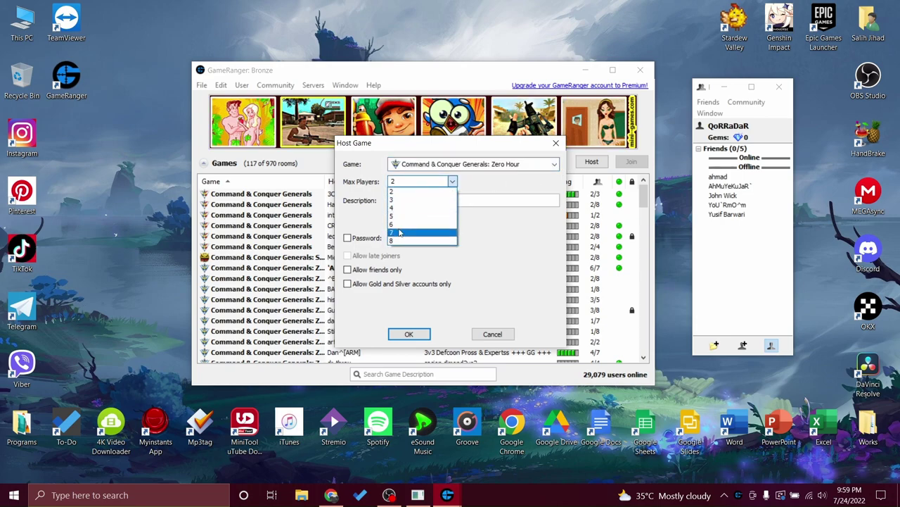
{"action": "left_click", "coordinate": [401, 191]}
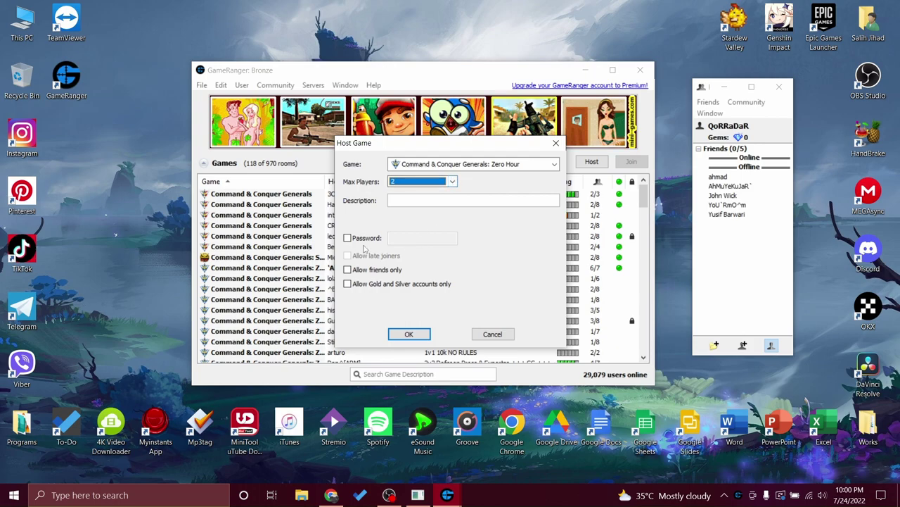
{"action": "left_click", "coordinate": [347, 238]}
{"action": "left_click", "coordinate": [347, 238]}
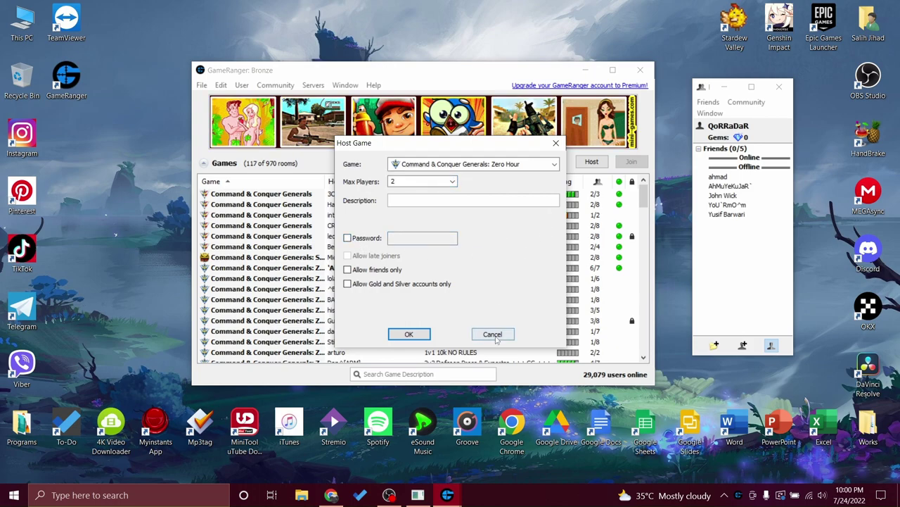
{"action": "left_click", "coordinate": [348, 269]}
{"action": "left_click", "coordinate": [347, 270]}
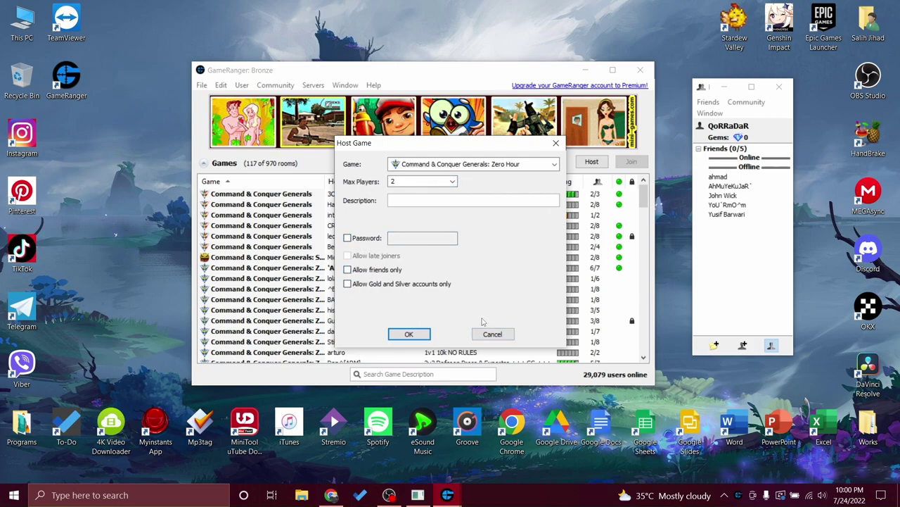
Cancel hosting, then join and leave a beginner Zero Hour room.
{"action": "left_click", "coordinate": [493, 334]}
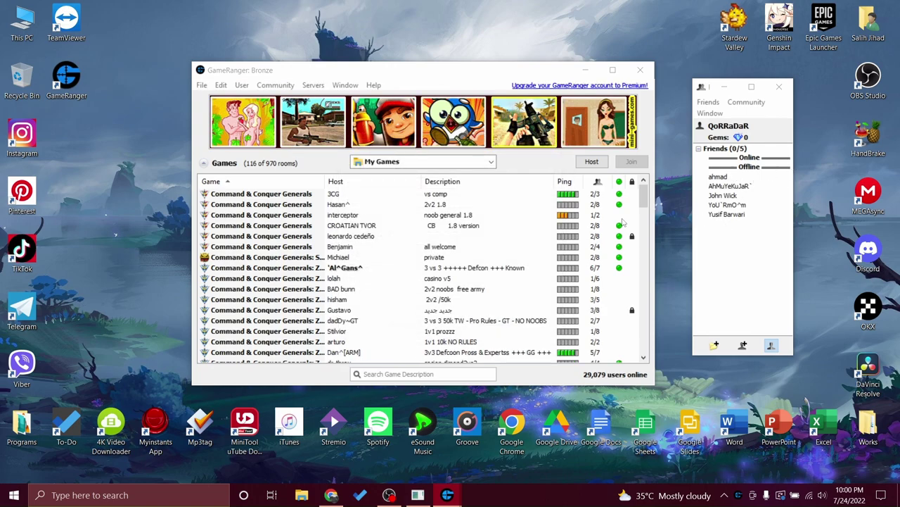
{"action": "scroll", "coordinate": [623, 224], "scroll_direction": "down", "scroll_amount": 9}
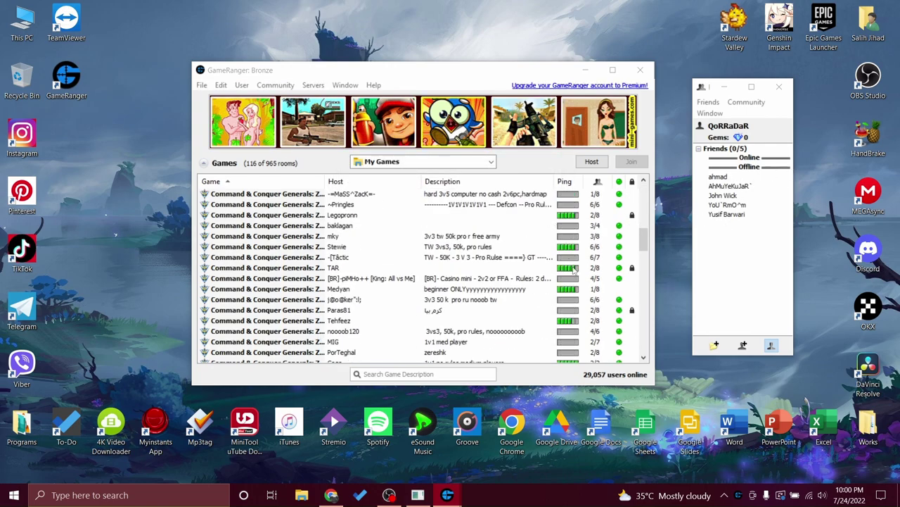
{"action": "double_click", "coordinate": [352, 288]}
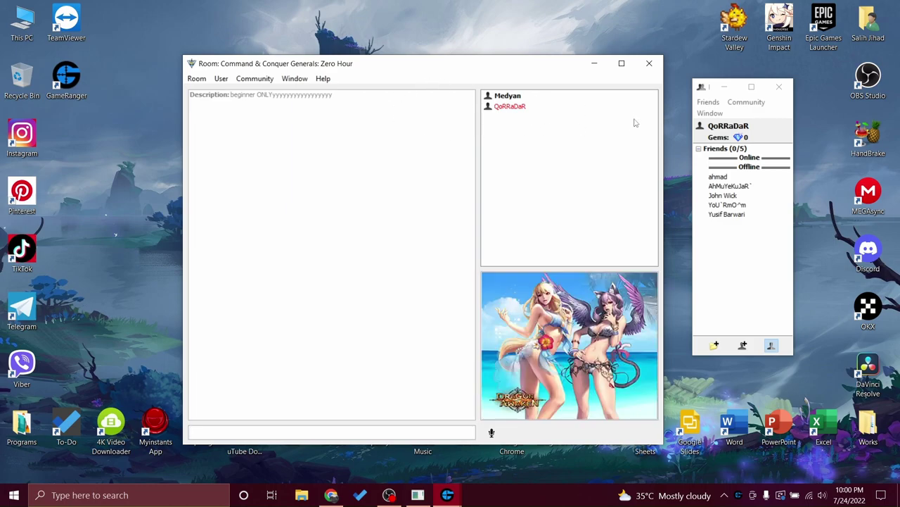
{"action": "left_click", "coordinate": [649, 64]}
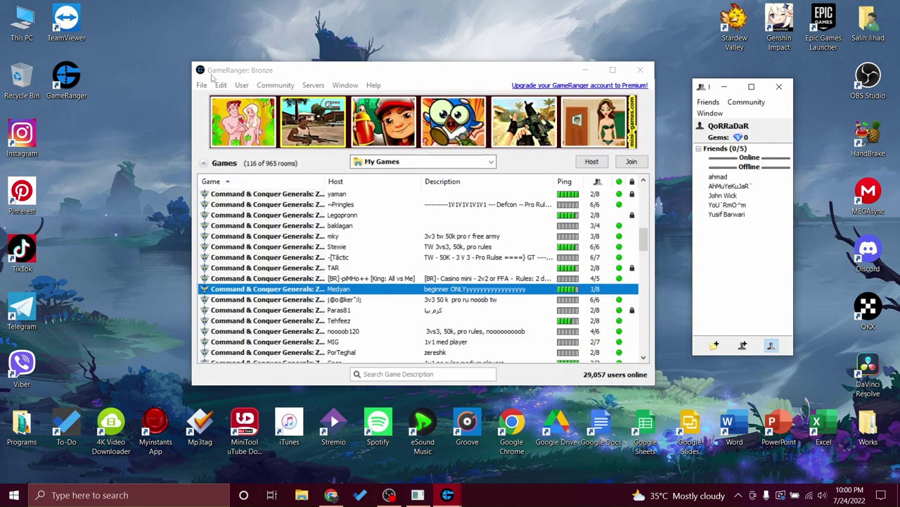
Switch the game filter to All Games and back to My Games, then close GameRanger.
{"action": "left_click", "coordinate": [411, 162]}
{"action": "left_click", "coordinate": [380, 174]}
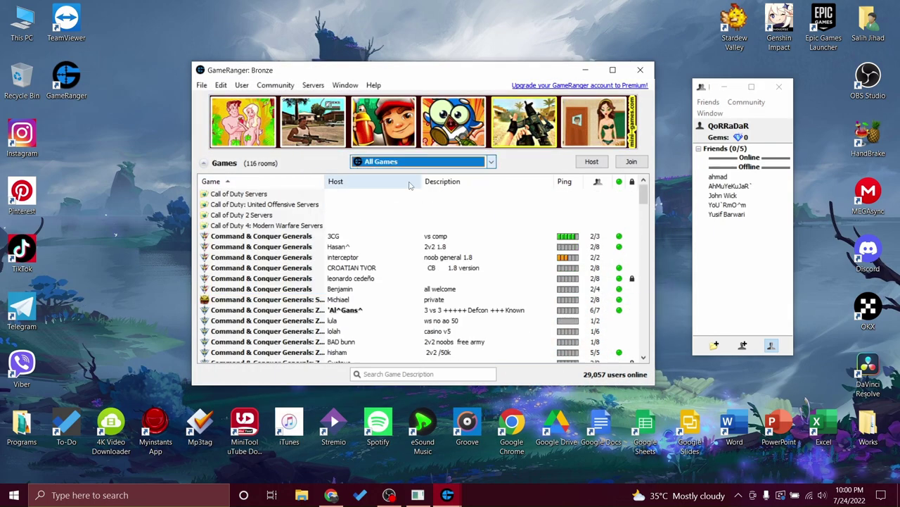
{"action": "mouse_move", "coordinate": [644, 211]}
{"action": "left_mouse_down"}
{"action": "mouse_move", "coordinate": [644, 246]}
{"action": "mouse_move", "coordinate": [644, 211]}
{"action": "left_mouse_up"}
{"action": "left_click", "coordinate": [422, 161]}
{"action": "left_click", "coordinate": [380, 227]}
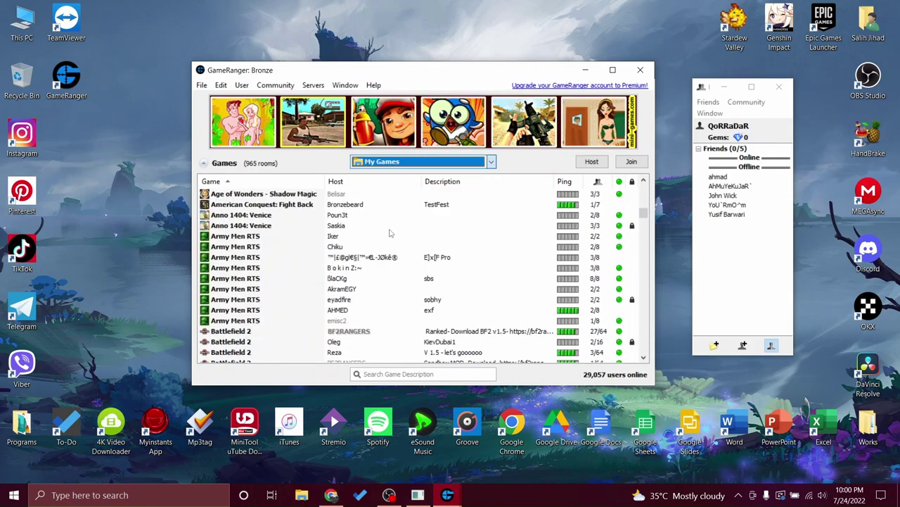
{"action": "left_click", "coordinate": [640, 70]}
{"action": "left_click", "coordinate": [779, 87]}
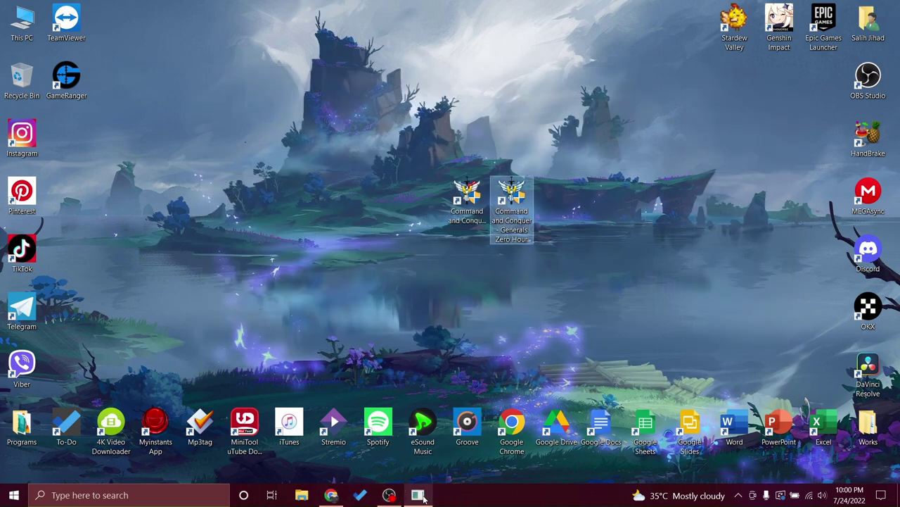
Close the GameRanger tab, then download and run the Radmin VPN installer from radmin-vpn.com.
{"action": "left_click", "coordinate": [332, 496]}
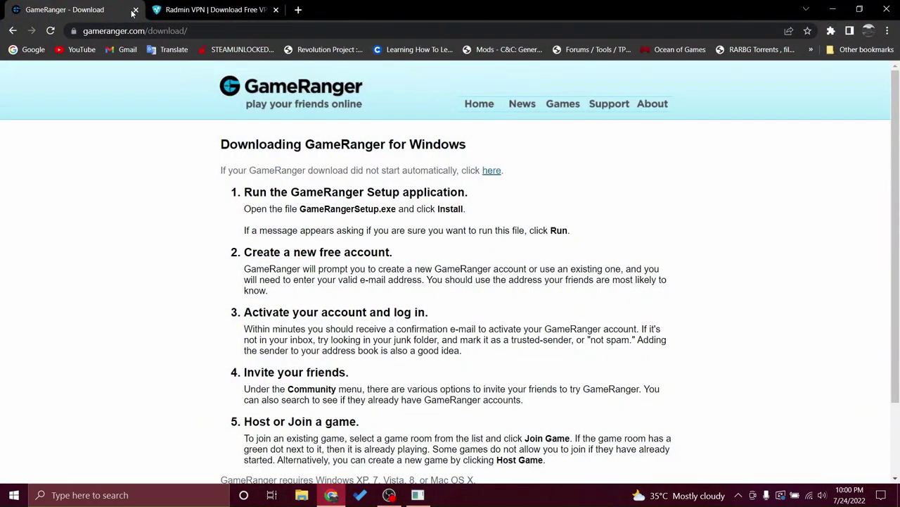
{"action": "left_click", "coordinate": [135, 10]}
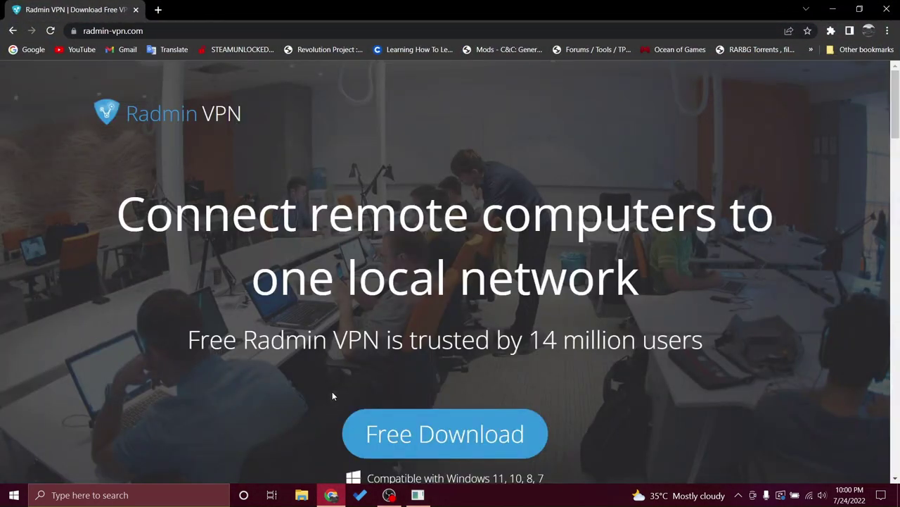
{"action": "scroll", "coordinate": [487, 402], "scroll_direction": "down", "scroll_amount": 2}
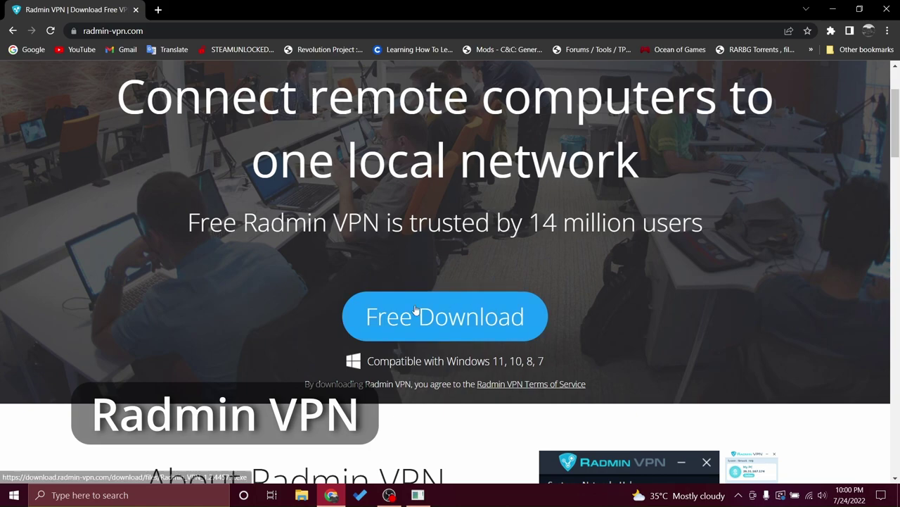
{"action": "left_click", "coordinate": [471, 318]}
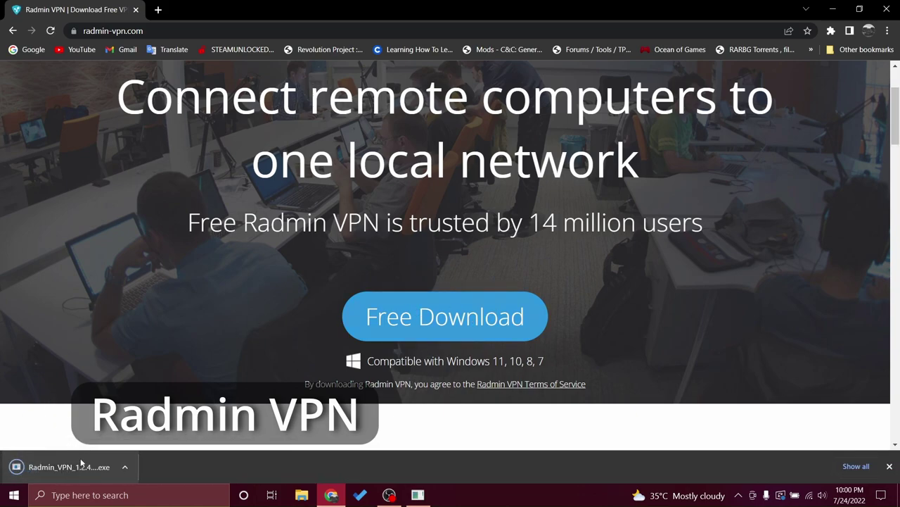
{"action": "left_click", "coordinate": [67, 466]}
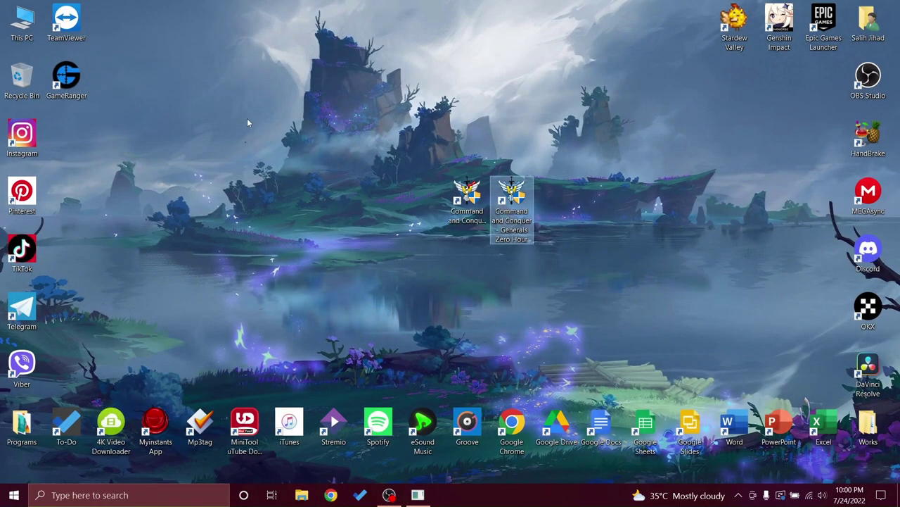
Launch Radmin VPN through a 'radmin' Windows search and drag its window toward the centre.
{"action": "left_click", "coordinate": [123, 494]}
{"action": "type", "text": "r"}
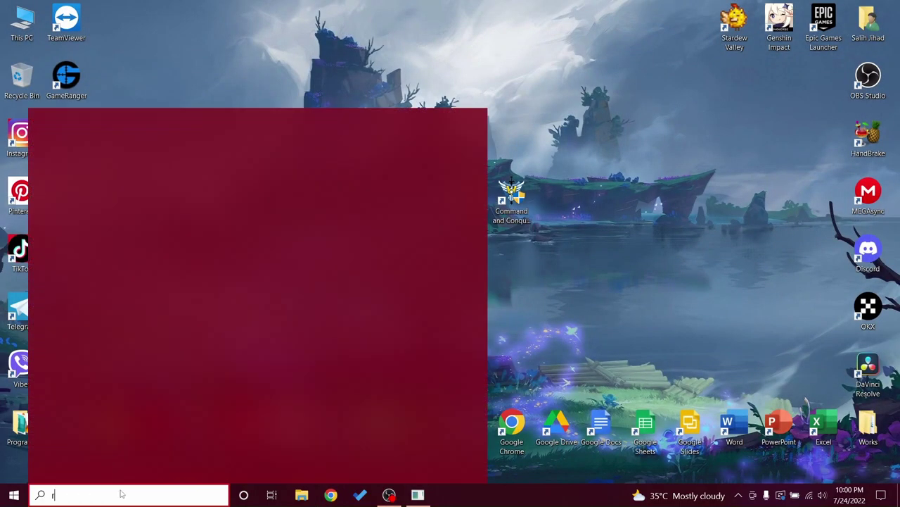
{"action": "type", "text": "admin"}
{"action": "key", "text": "Return"}
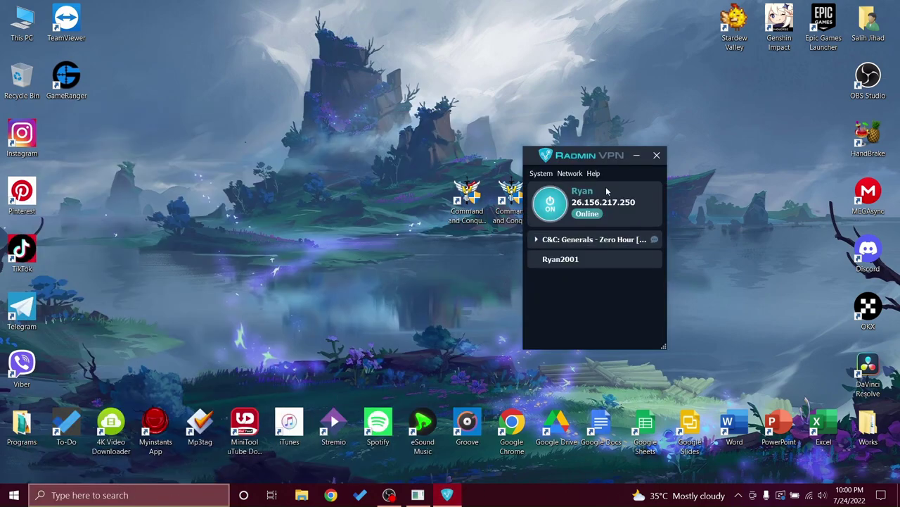
{"action": "left_click_drag", "start_coordinate": [597, 158], "coordinate": [437, 141]}
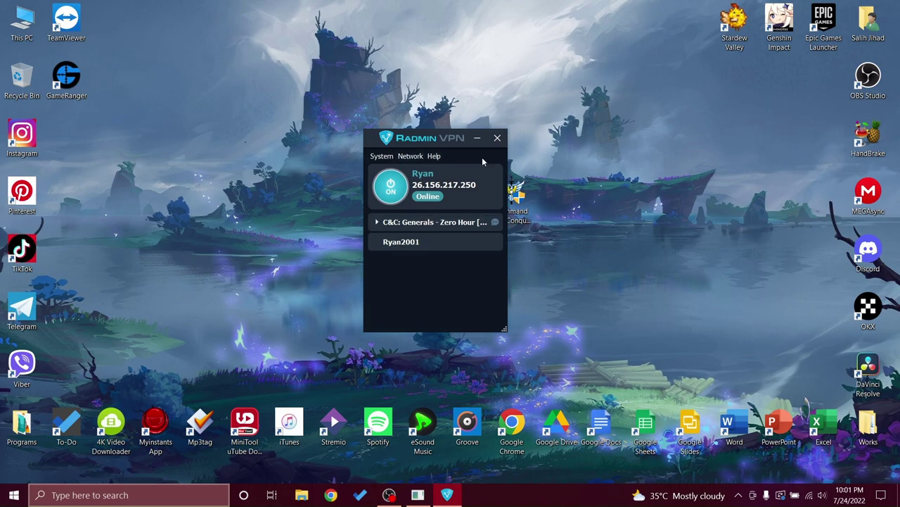
Search public gaming networks for 'zero hour' and join the Arabic Zero Hour network.
{"action": "left_click", "coordinate": [411, 158]}
{"action": "left_click", "coordinate": [444, 182]}
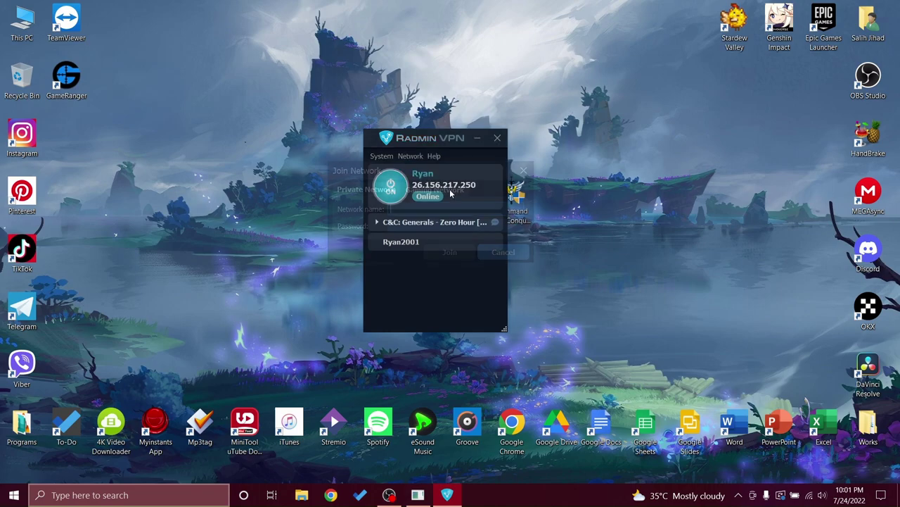
{"action": "left_click", "coordinate": [428, 190]}
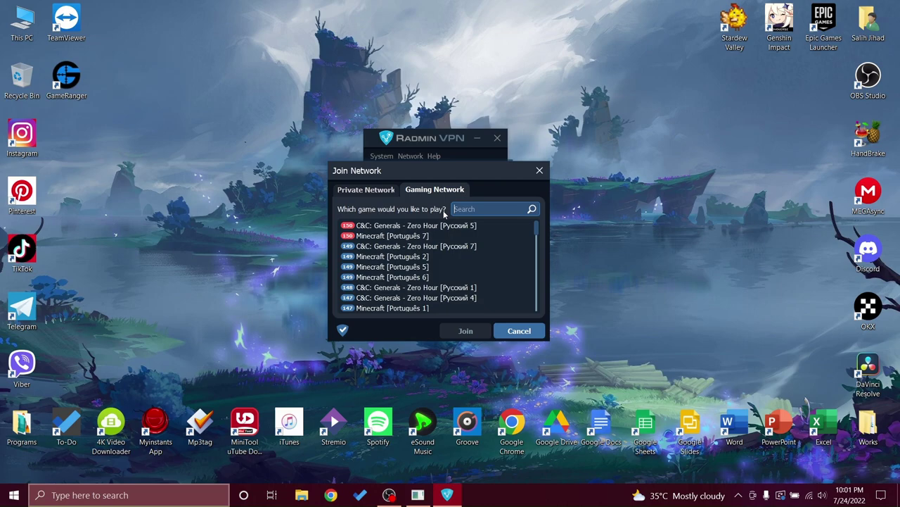
{"action": "left_click", "coordinate": [473, 207]}
{"action": "type", "text": "zero hour"}
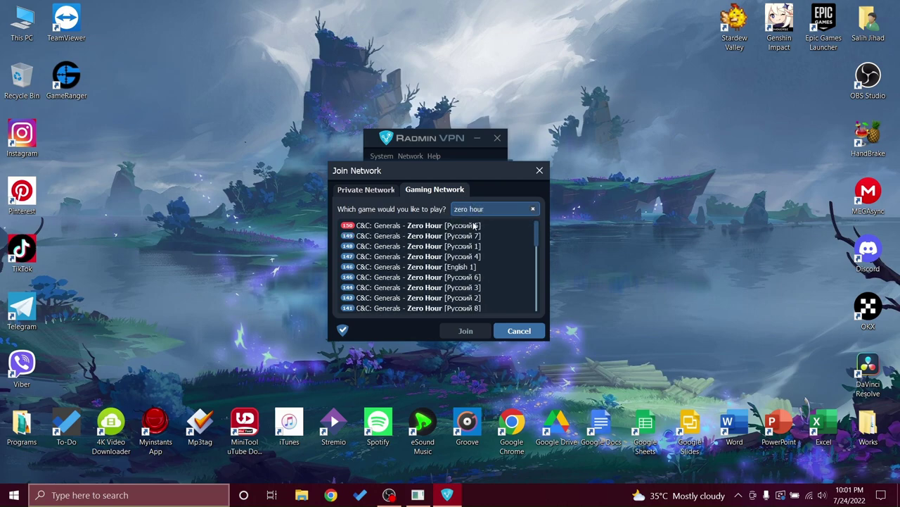
{"action": "scroll", "coordinate": [475, 257], "scroll_direction": "down", "scroll_amount": 8}
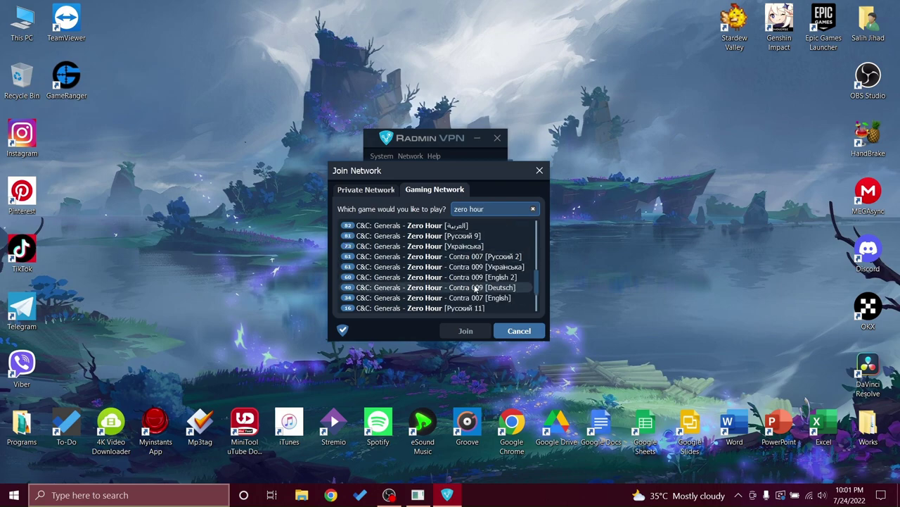
{"action": "scroll", "coordinate": [456, 282], "scroll_direction": "up", "scroll_amount": 1}
{"action": "left_click", "coordinate": [453, 257]}
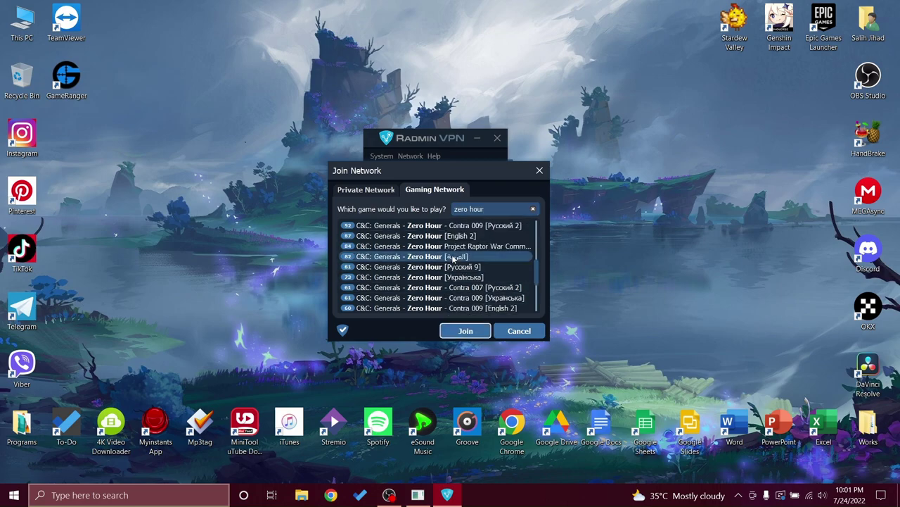
{"action": "left_click", "coordinate": [466, 330]}
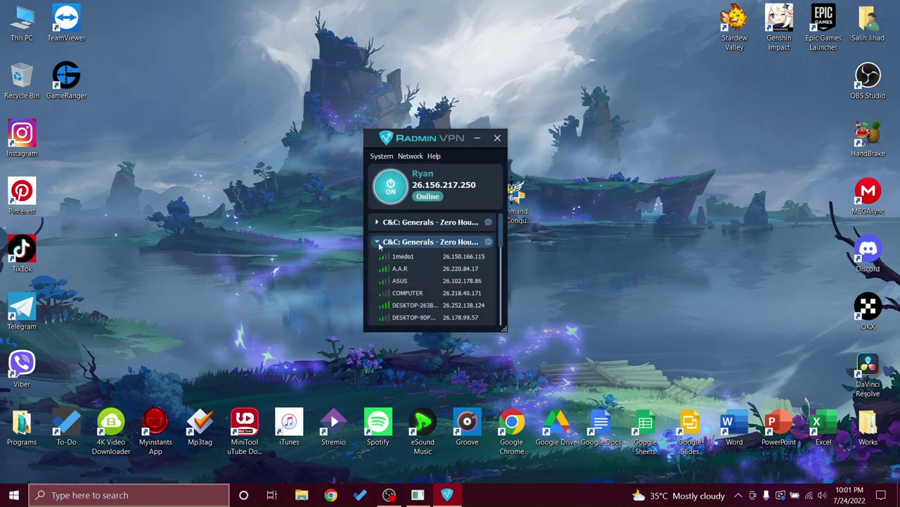
Expand and collapse the Zero Hour networks' member lists, then select the old private network.
{"action": "left_click", "coordinate": [379, 243]}
{"action": "left_click", "coordinate": [381, 226]}
{"action": "left_click", "coordinate": [381, 228]}
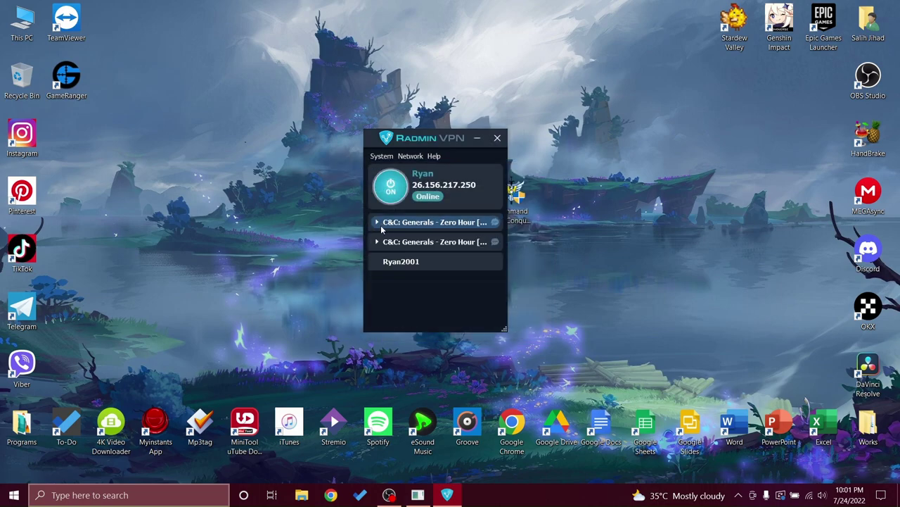
{"action": "left_click", "coordinate": [380, 224]}
{"action": "left_click", "coordinate": [377, 222]}
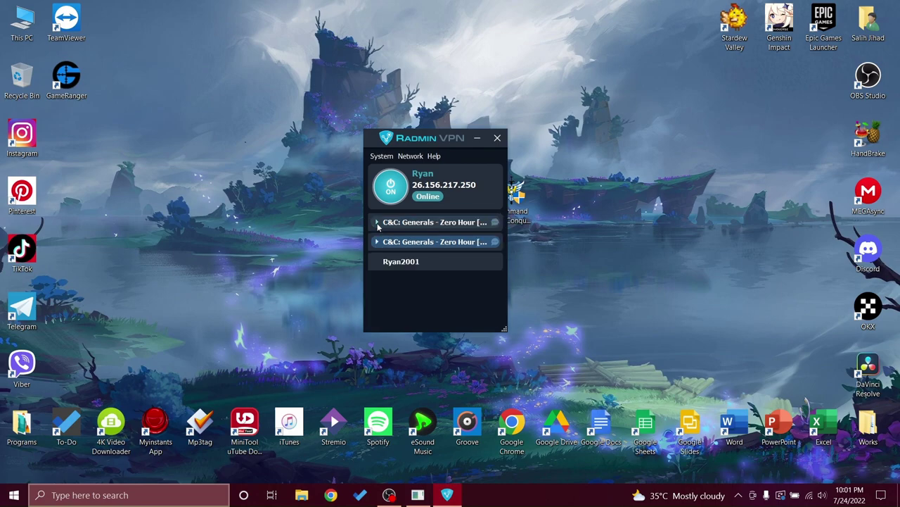
{"action": "left_click", "coordinate": [399, 265]}
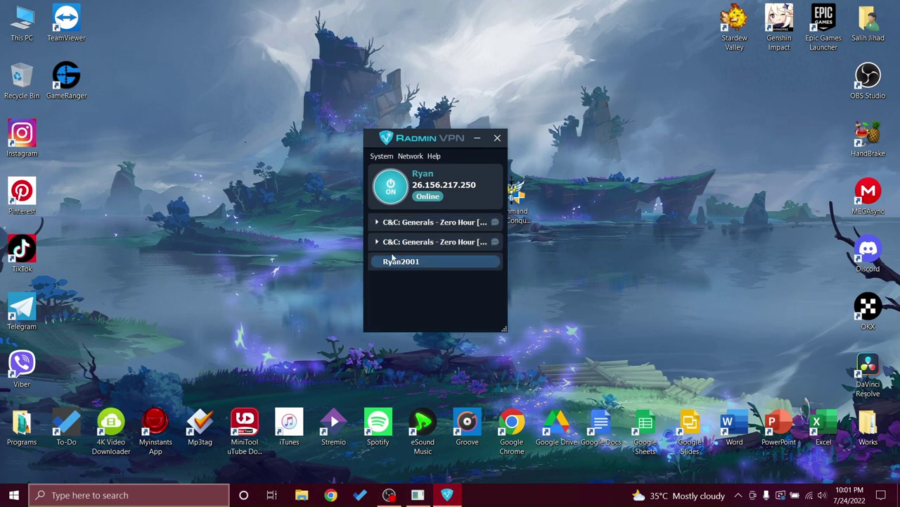
Dismiss an unused Create Network form, then leave and delete the old private network.
{"action": "left_click", "coordinate": [412, 156]}
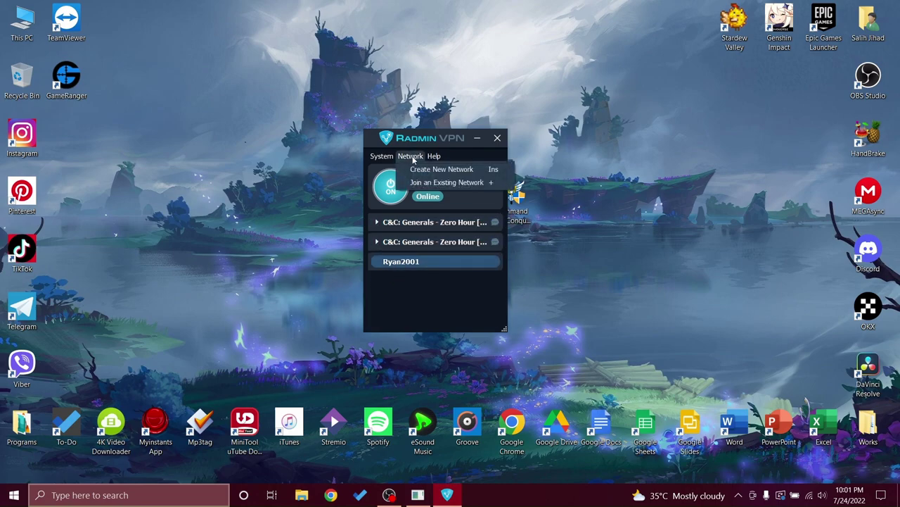
{"action": "left_click", "coordinate": [416, 170]}
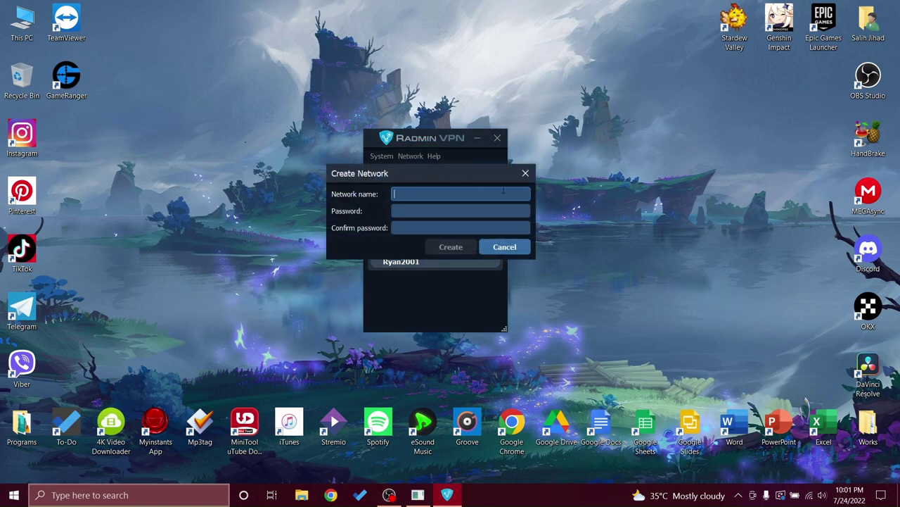
{"action": "left_click", "coordinate": [526, 173]}
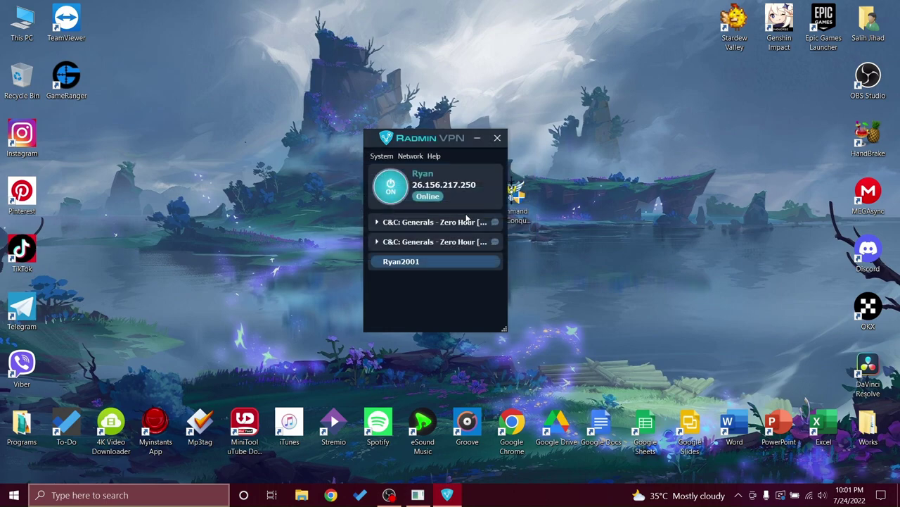
{"action": "right_click", "coordinate": [419, 260]}
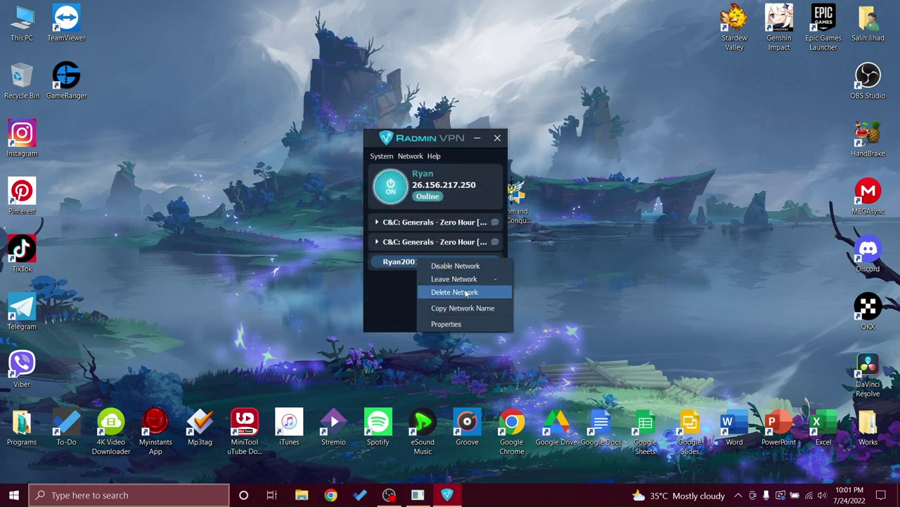
{"action": "left_click", "coordinate": [470, 279]}
{"action": "left_click", "coordinate": [441, 236]}
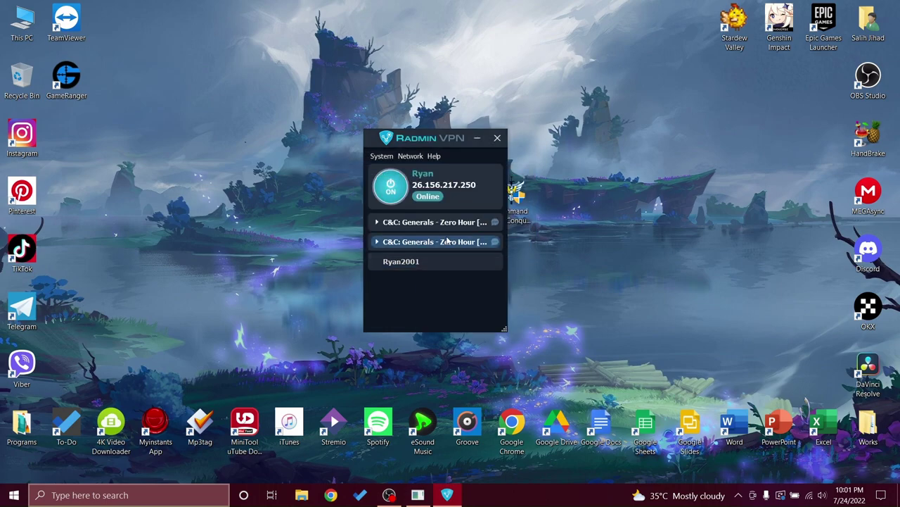
{"action": "left_click", "coordinate": [415, 157]}
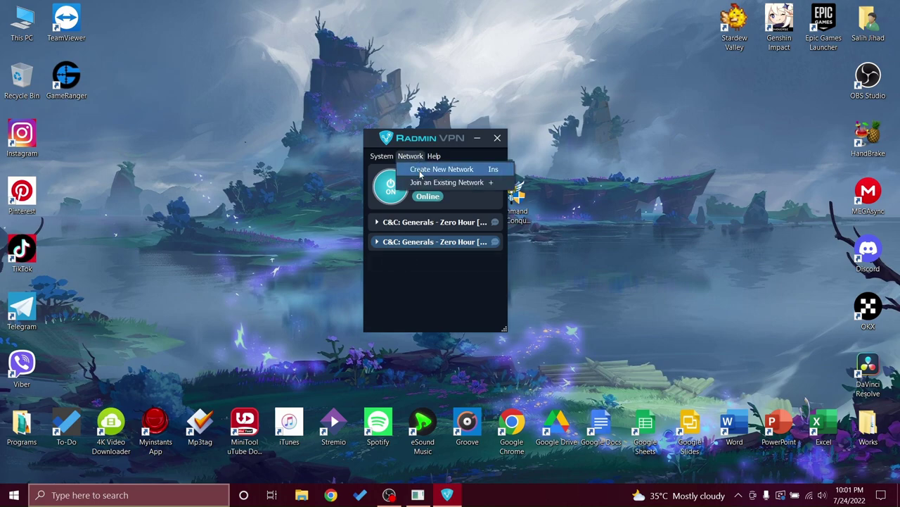
Create a network named KurdishGenerals, entering and confirming a password in the Create Network dialog.
{"action": "left_click", "coordinate": [421, 172]}
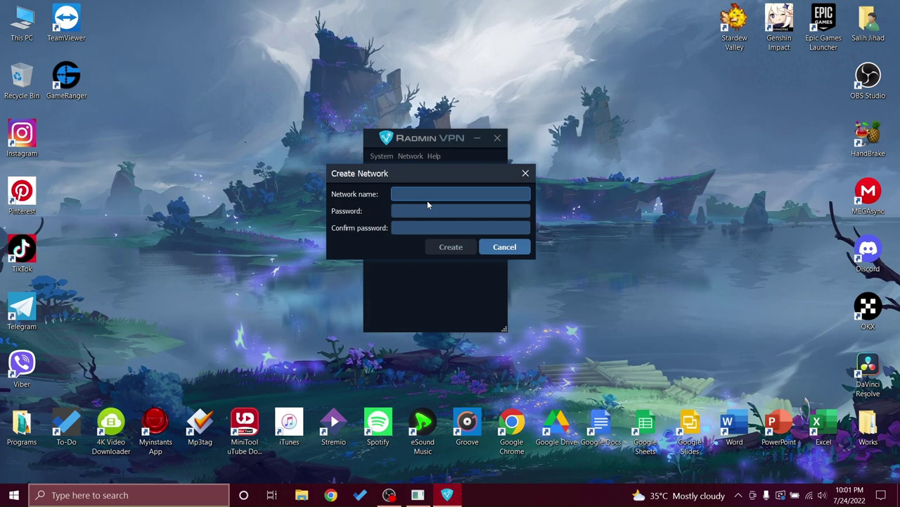
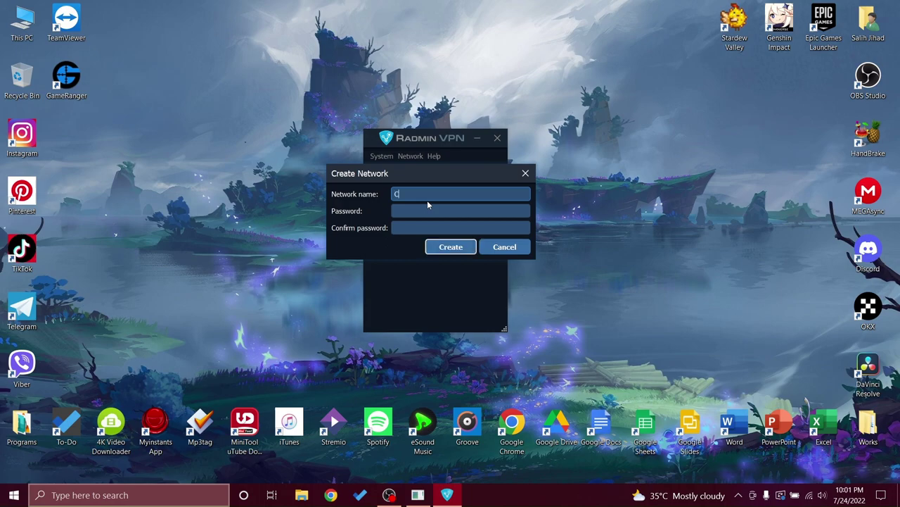
{"action": "key", "text": "BackSpace"}
{"action": "key", "text": "BackSpace"}
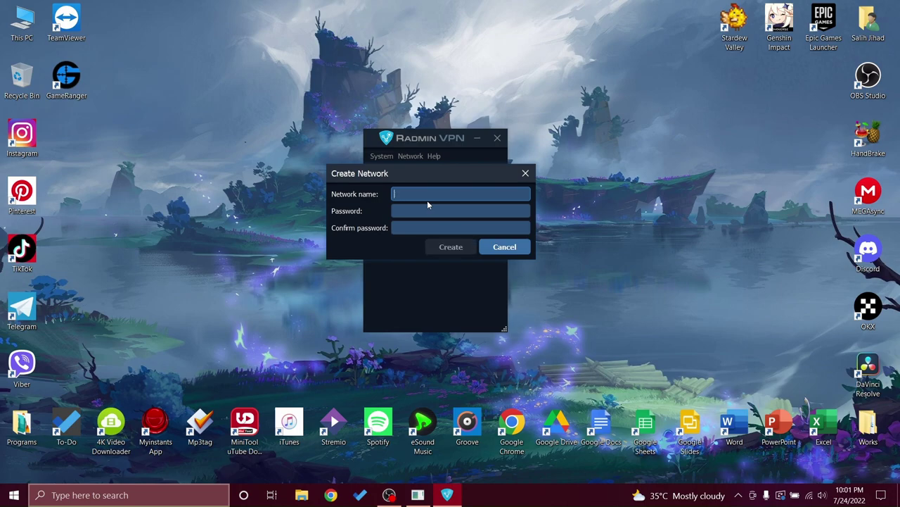
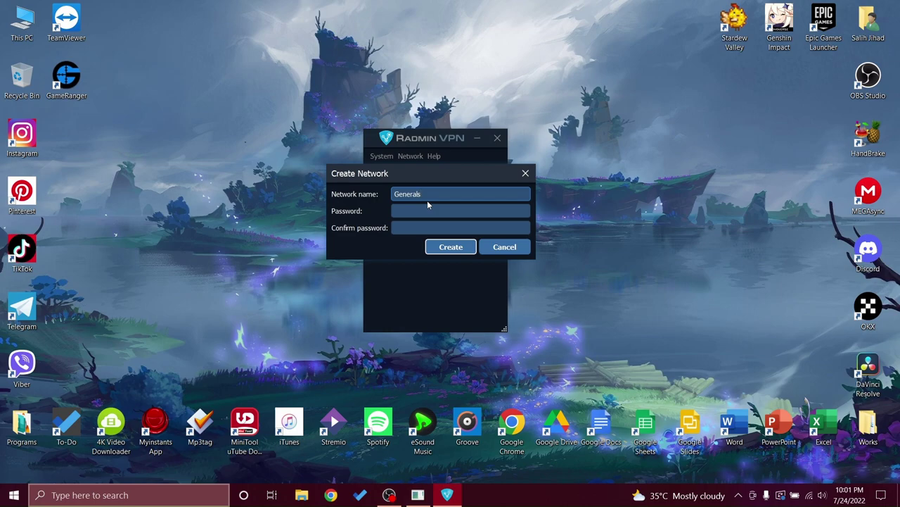
{"action": "key", "text": "BackSpace"}
{"action": "key", "text": "BackSpace"}
{"action": "key", "text": "BackSpace"}
{"action": "key", "text": "BackSpace"}
{"action": "key", "text": "BackSpace"}
{"action": "key", "text": "BackSpace"}
{"action": "key", "text": "BackSpace"}
{"action": "key", "text": "Tab"}
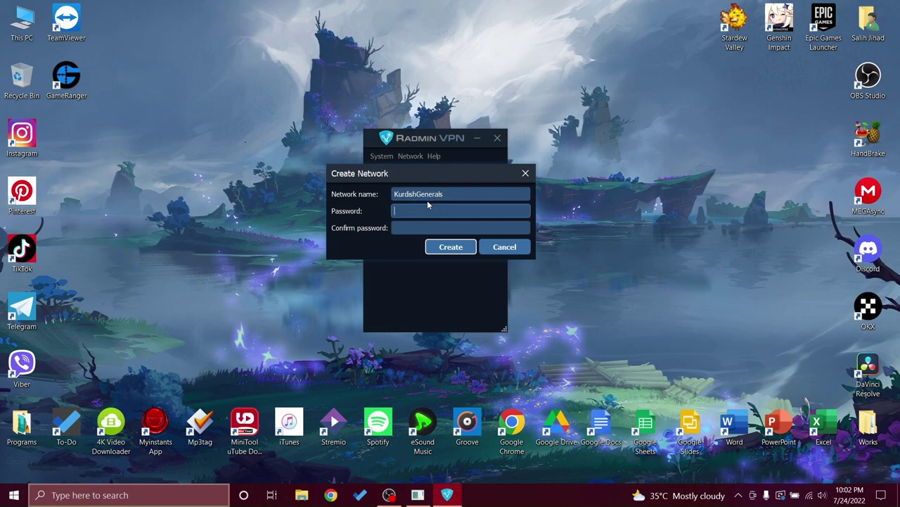
{"action": "key", "text": "Tab"}
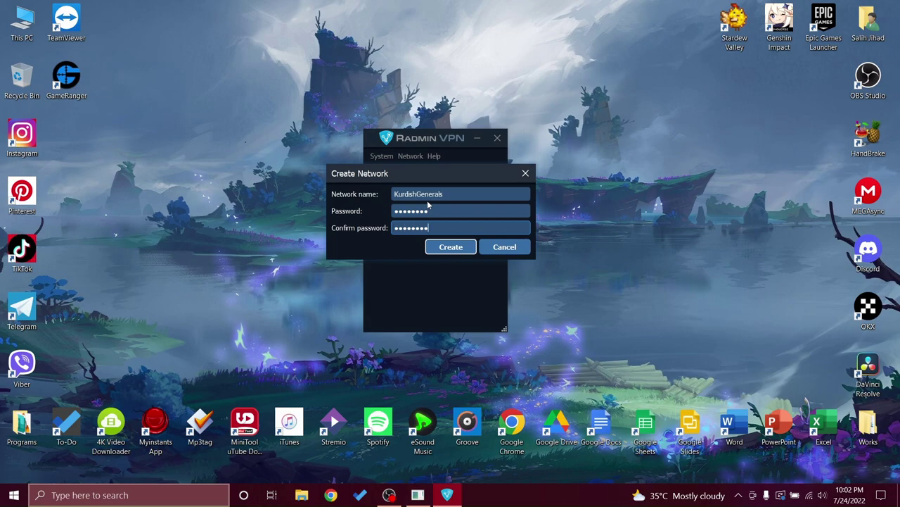
{"action": "left_click", "coordinate": [449, 251]}
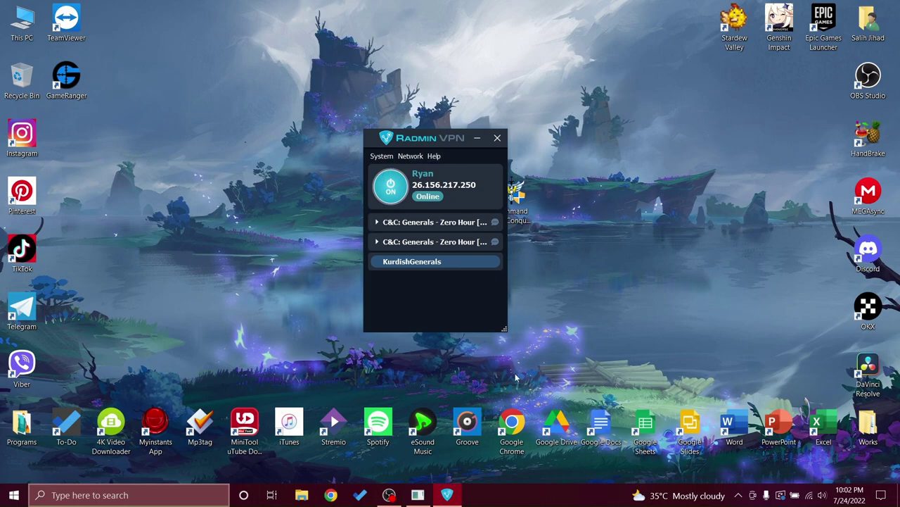
Move the Radmin VPN window aside and launch the Command and Conquer Generals Zero Hour shortcut.
{"action": "left_click_drag", "start_coordinate": [417, 138], "coordinate": [282, 126]}
{"action": "left_click", "coordinate": [472, 199]}
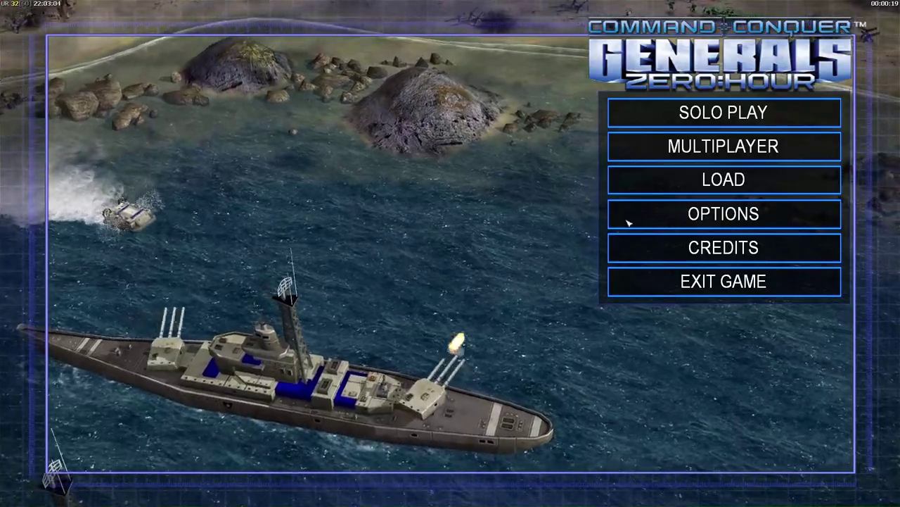
In Options, set both Online IP and LAN IP to 26.156.217.250 and accept.
{"action": "left_click", "coordinate": [668, 216]}
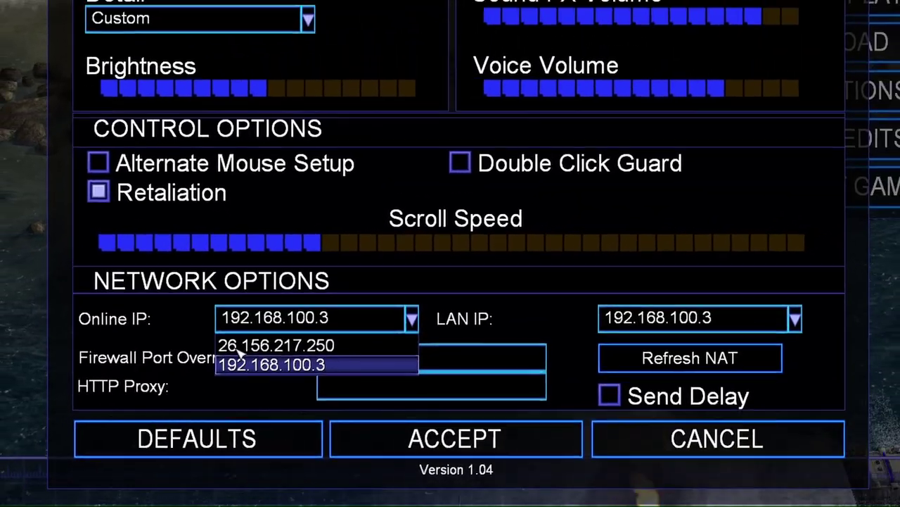
{"action": "left_click", "coordinate": [277, 325]}
{"action": "left_click", "coordinate": [633, 326]}
{"action": "left_click", "coordinate": [652, 348]}
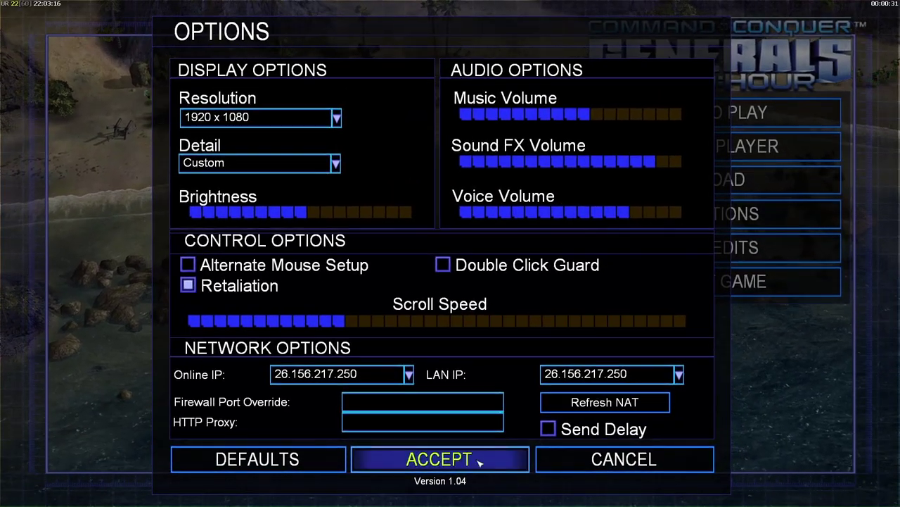
{"action": "left_click", "coordinate": [479, 460]}
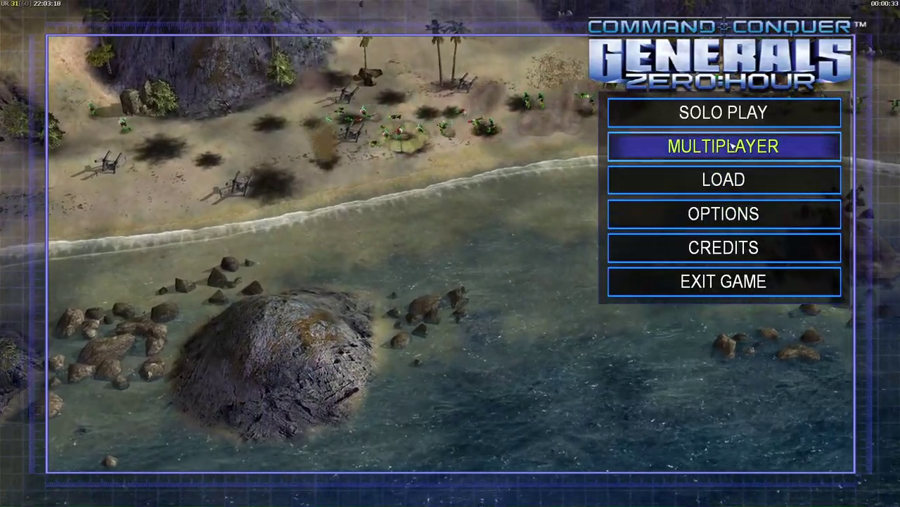
Enter the Multiplayer Network lobby, replace the default player name with your own, and host a LAN game.
{"action": "left_click", "coordinate": [732, 145]}
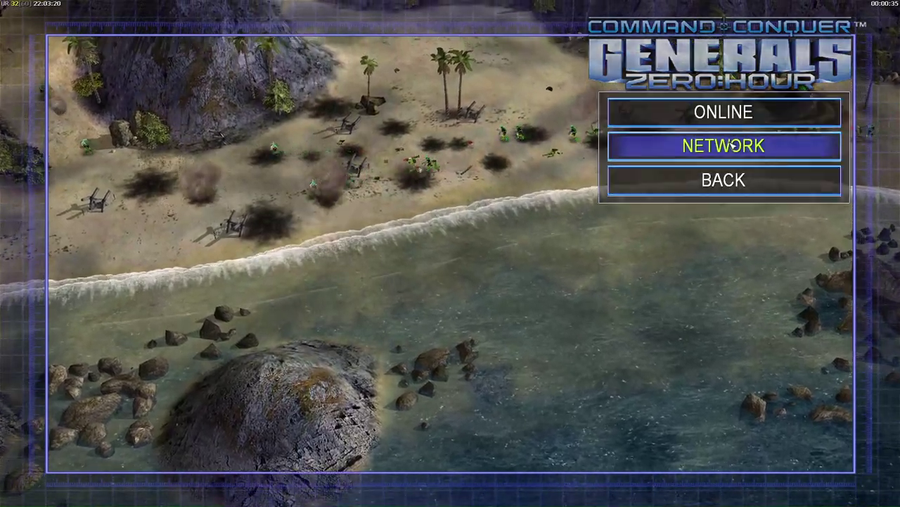
{"action": "left_click", "coordinate": [731, 145]}
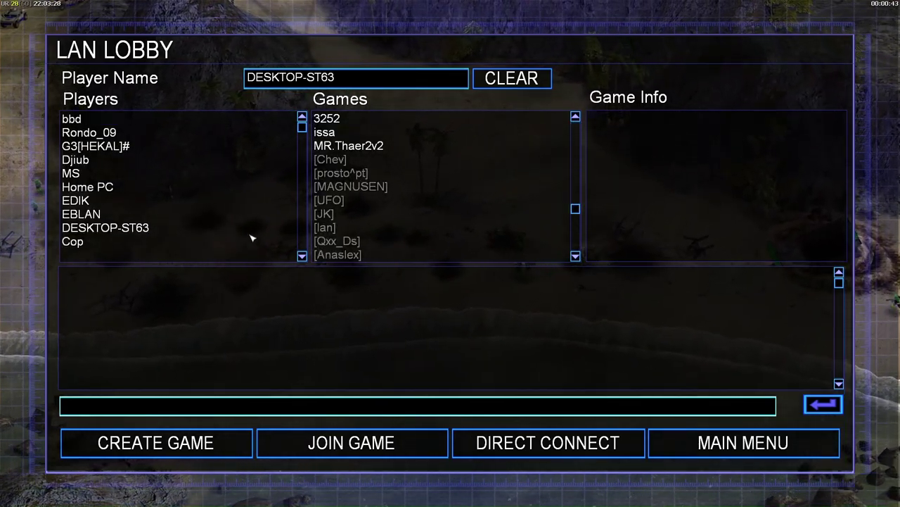
{"action": "left_click", "coordinate": [350, 82]}
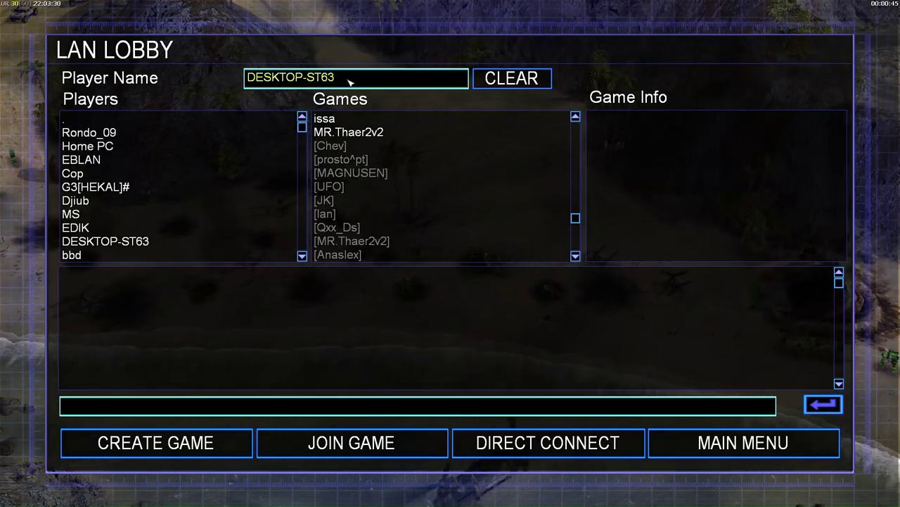
{"action": "key", "text": "BackSpace"}
{"action": "key", "text": "BackSpace"}
{"action": "key", "text": "BackSpace"}
{"action": "key", "text": "BackSpace"}
{"action": "key", "text": "BackSpace"}
{"action": "key", "text": "BackSpace"}
{"action": "key", "text": "BackSpace"}
{"action": "key", "text": "BackSpace"}
{"action": "key", "text": "BackSpace"}
{"action": "key", "text": "BackSpace"}
{"action": "key", "text": "BackSpace"}
{"action": "key", "text": "BackSpace"}
{"action": "type", "text": "Ra"}
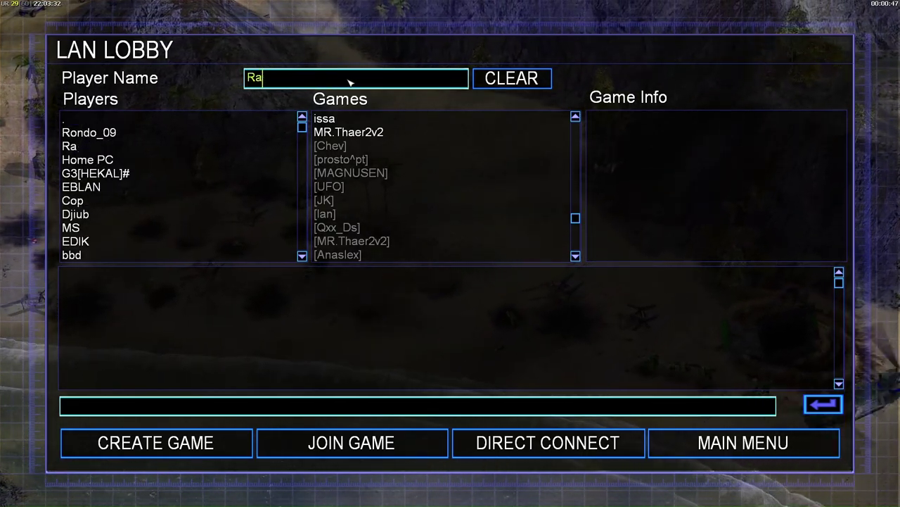
{"action": "type", "text": "yn"}
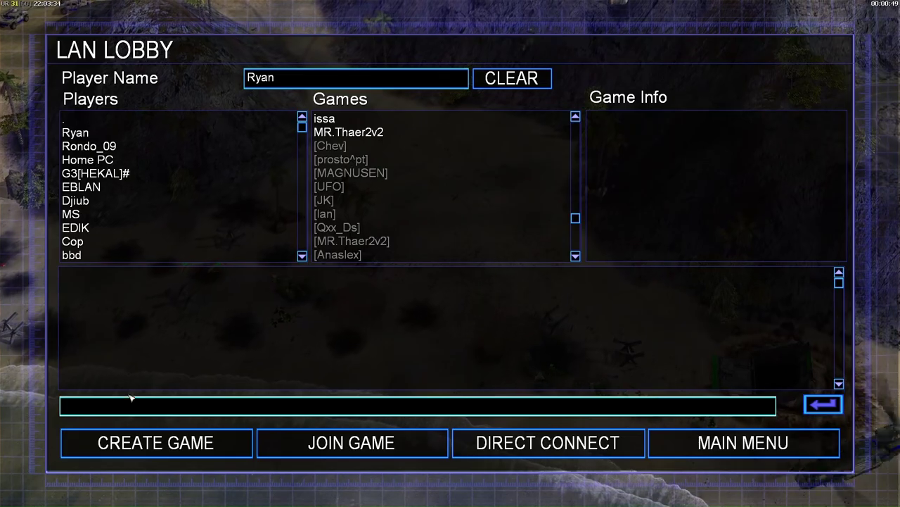
{"action": "left_click", "coordinate": [151, 441]}
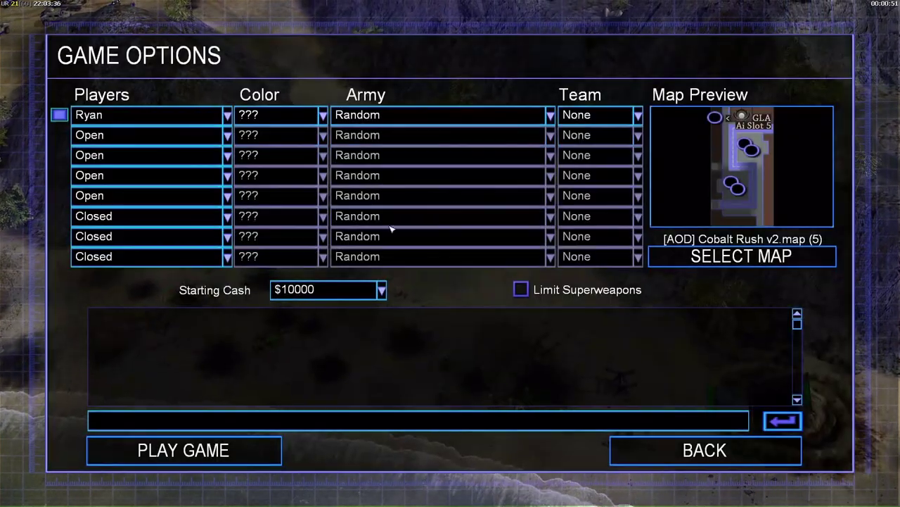
Keep the second player slot Open and the host's army set to Random.
{"action": "left_click", "coordinate": [98, 135]}
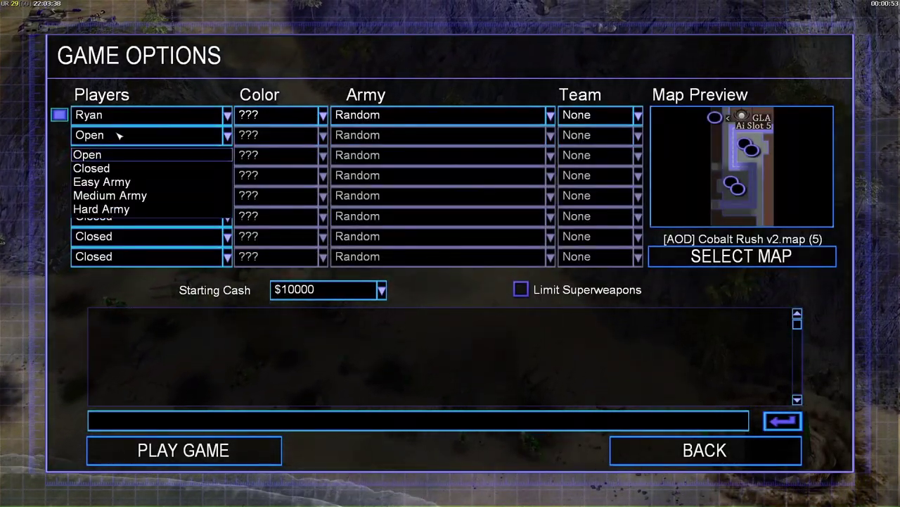
{"action": "left_click", "coordinate": [120, 135]}
{"action": "left_click", "coordinate": [401, 124]}
{"action": "left_click", "coordinate": [401, 134]}
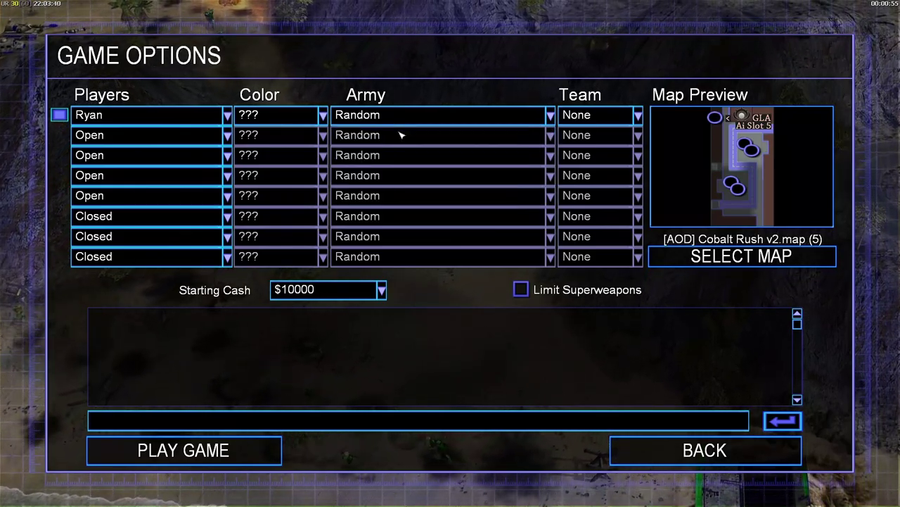
Leave the hosted game, try joining game 3252, then return to the main menu.
{"action": "left_click", "coordinate": [690, 451]}
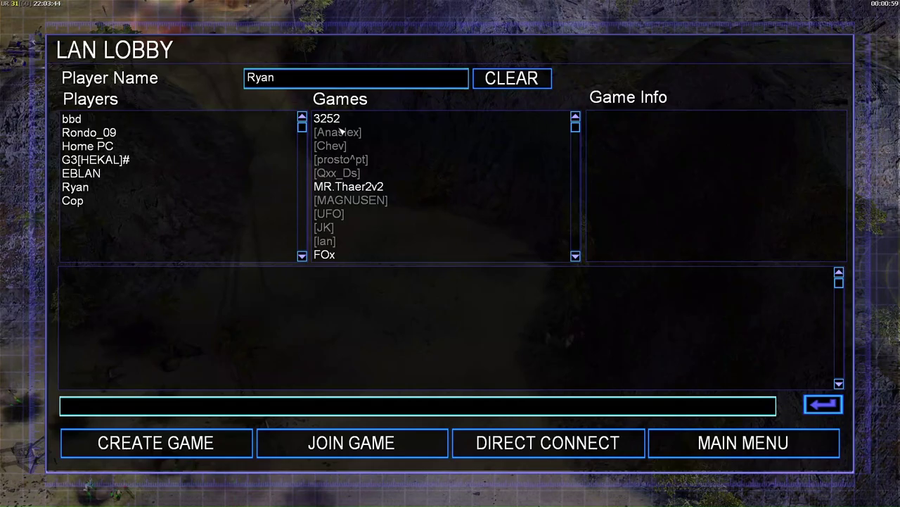
{"action": "double_click", "coordinate": [335, 121]}
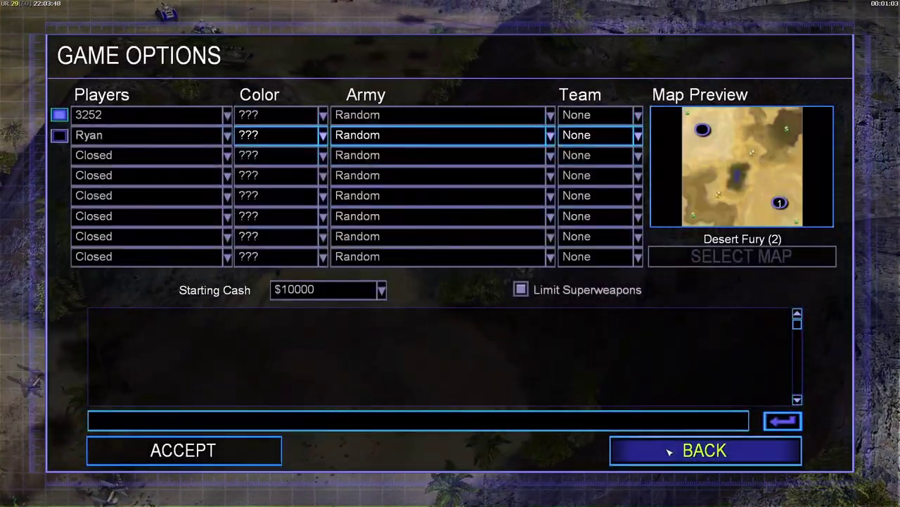
{"action": "left_click", "coordinate": [680, 457]}
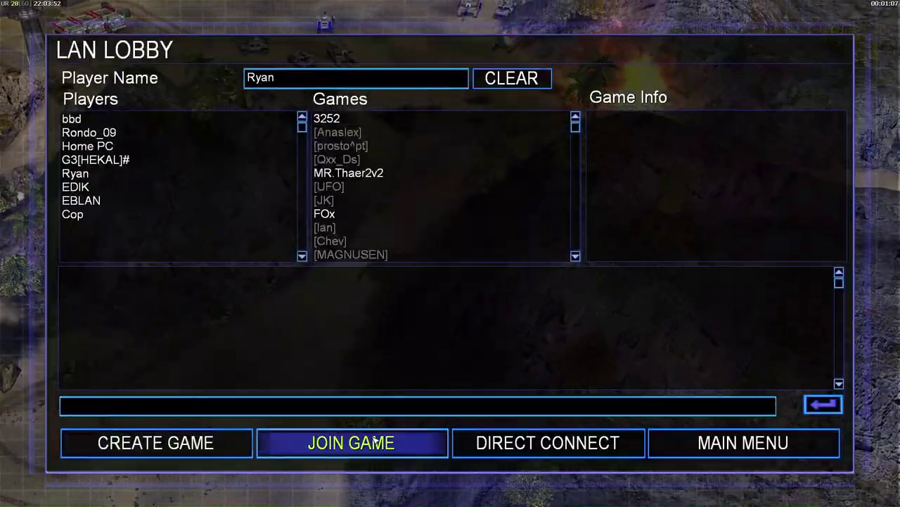
{"action": "left_click", "coordinate": [355, 175]}
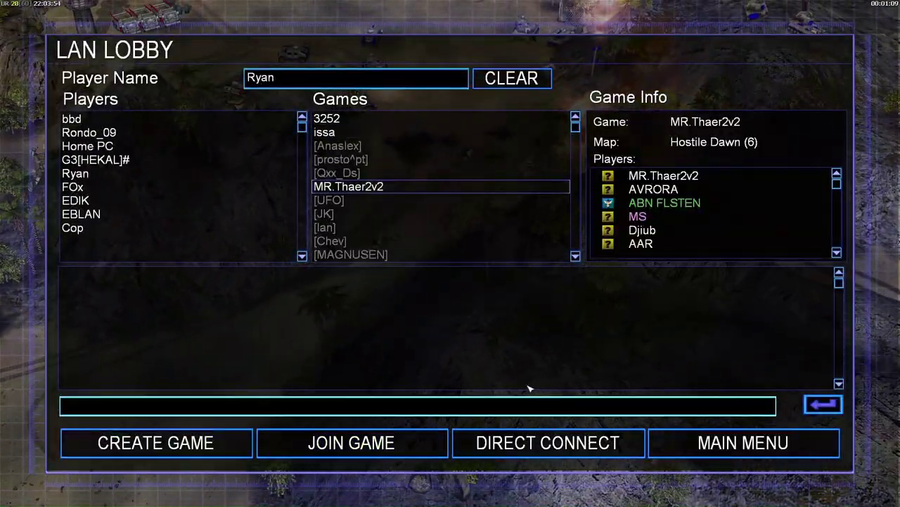
{"action": "left_click", "coordinate": [742, 443]}
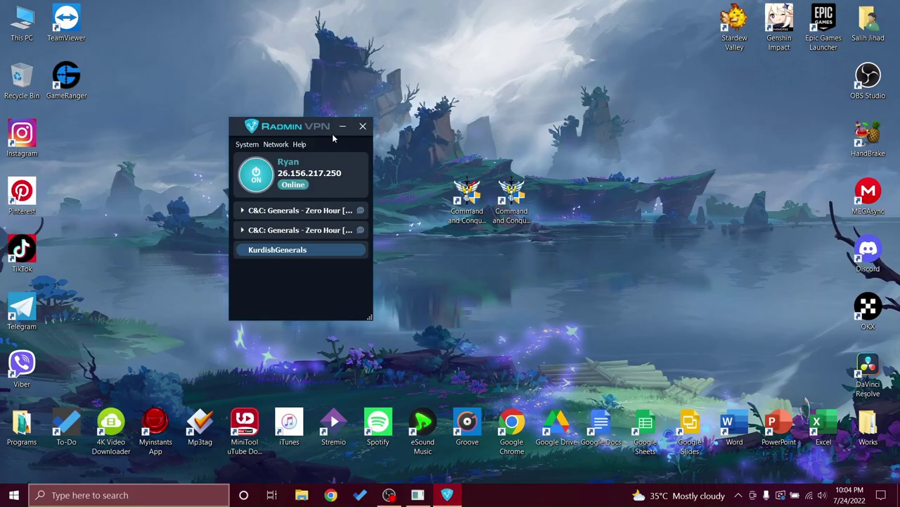
Move the GameRanger shortcut near the desktop top and close the Radmin VPN window.
{"action": "left_click_drag", "start_coordinate": [69, 78], "coordinate": [352, 28]}
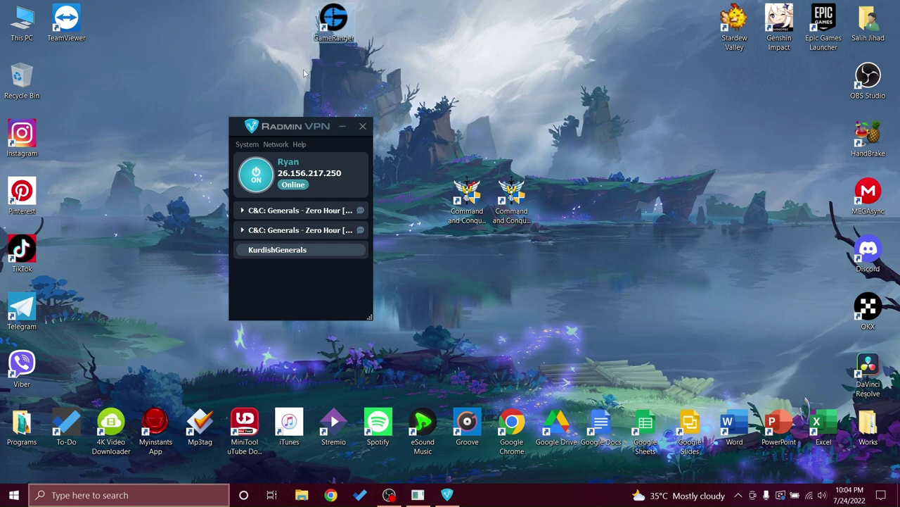
{"action": "left_click_drag", "start_coordinate": [270, 132], "coordinate": [312, 144]}
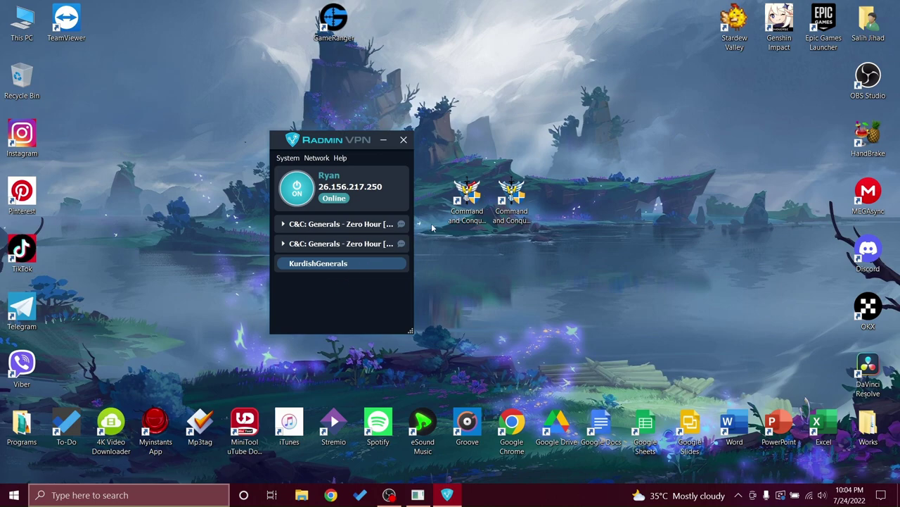
{"action": "left_click", "coordinate": [512, 204]}
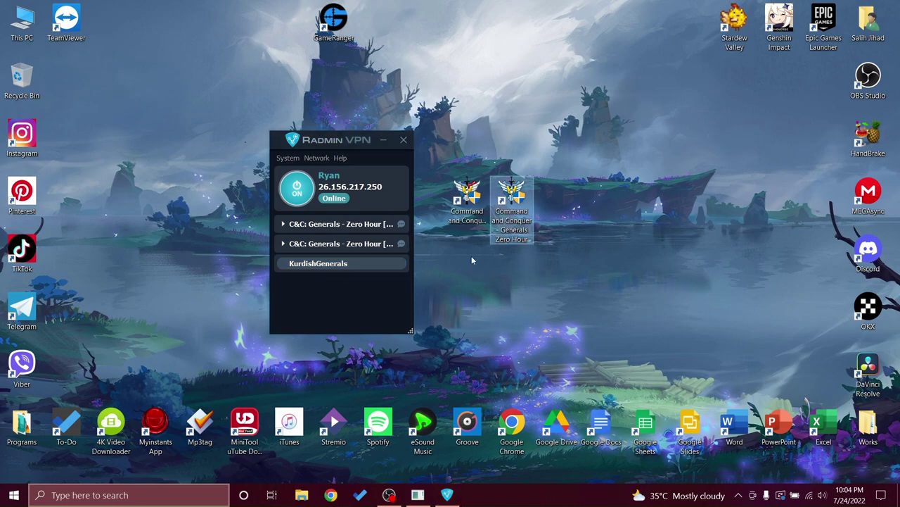
{"action": "left_click", "coordinate": [528, 281]}
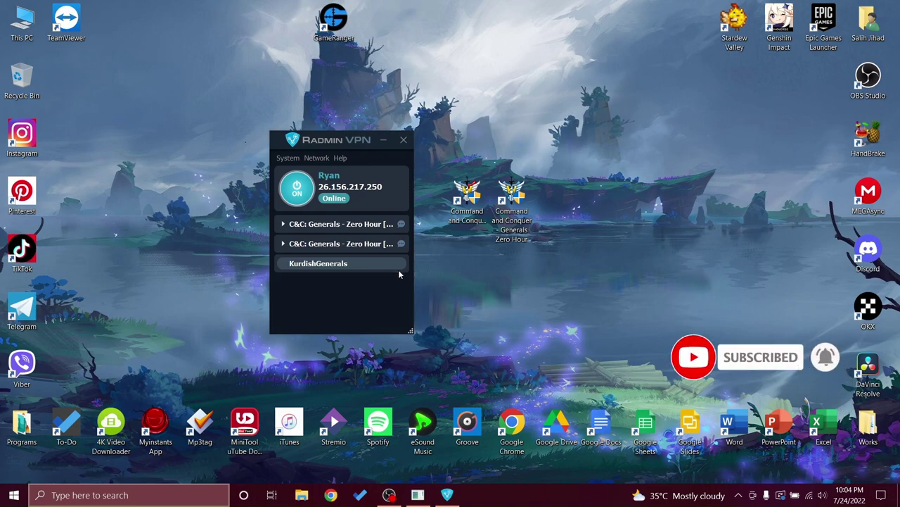
{"action": "left_click", "coordinate": [383, 139]}
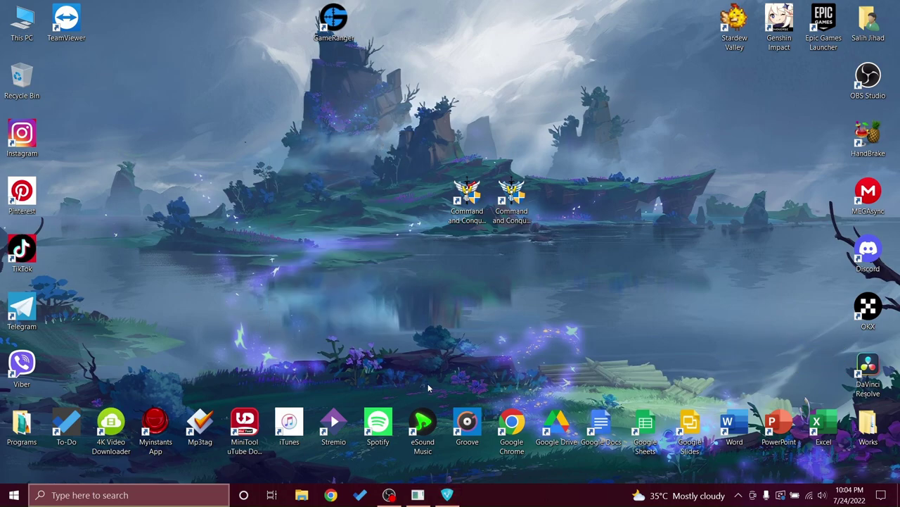